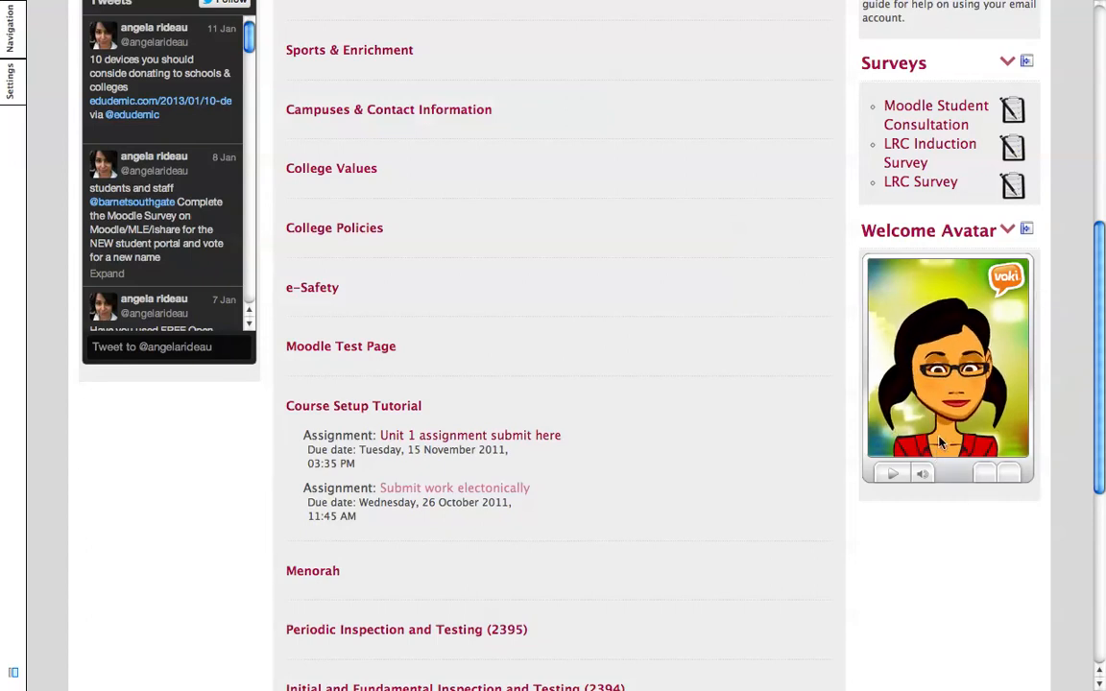
Play the Welcome Avatar on the Moodle home page
left_click(893, 477)
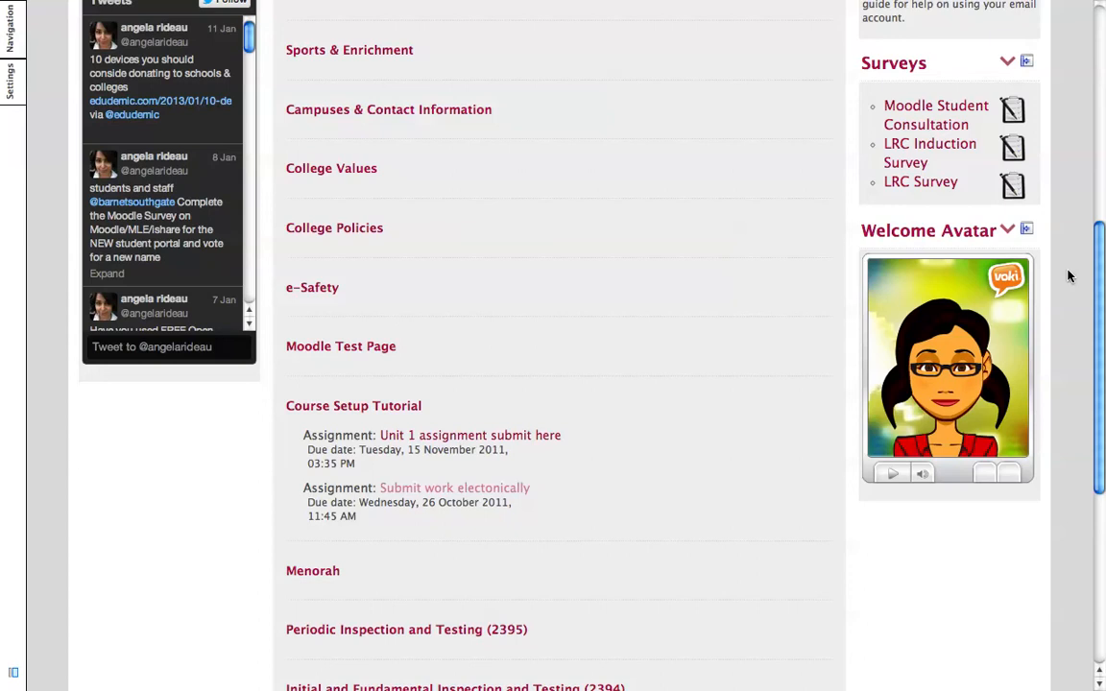
scroll(1063, 284, "up", 8)
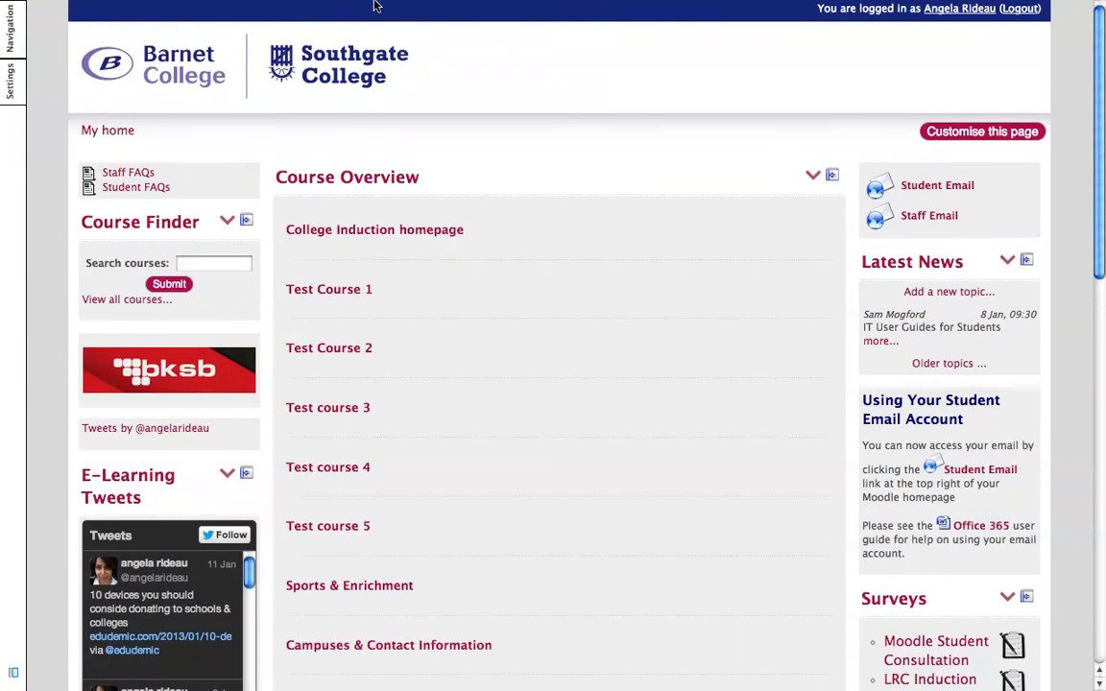
Switch to the Voki website and start creating a new Voki
mouse_move(374, 5)
left_click(245, 43)
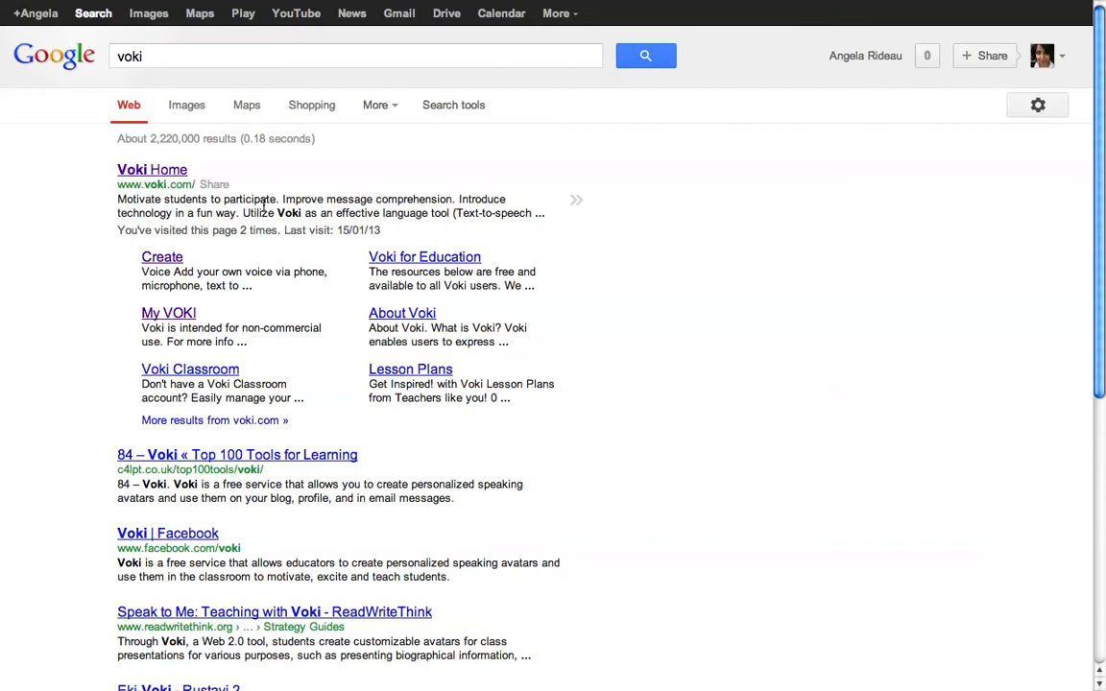
mouse_move(474, 8)
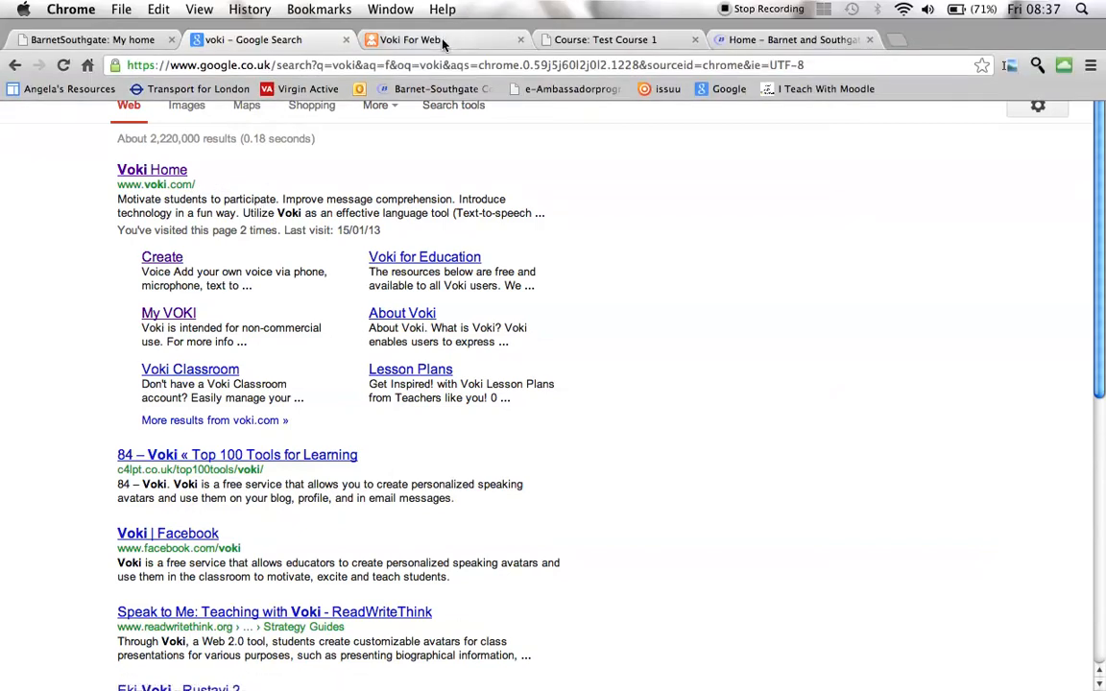
left_click(442, 40)
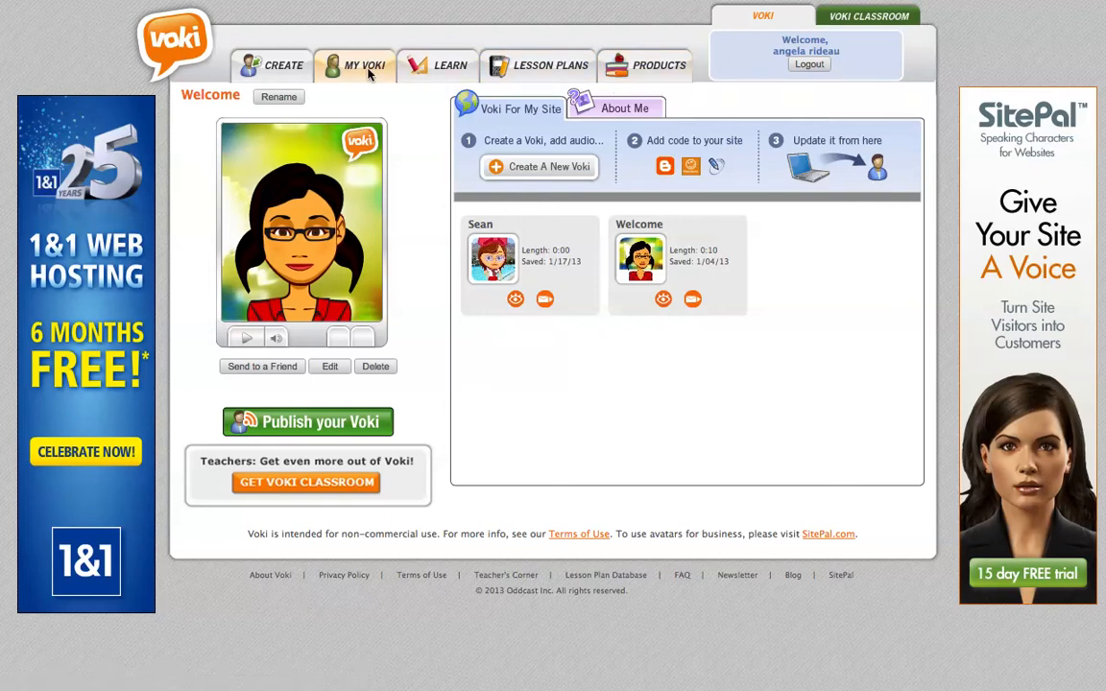
left_click(567, 176)
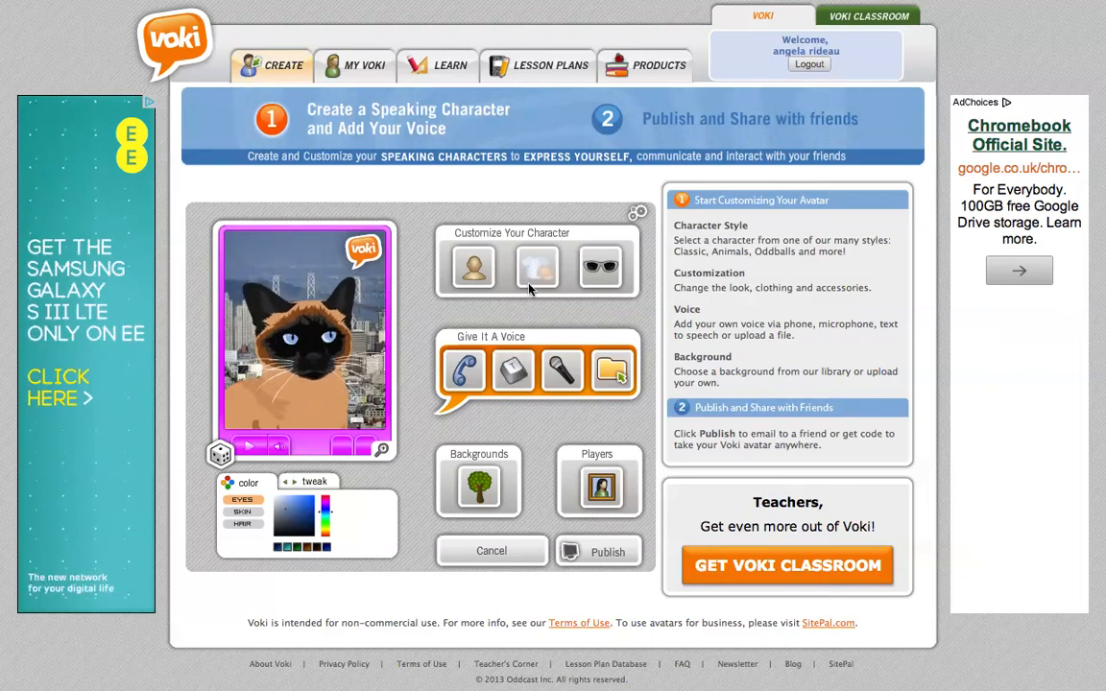
Choose the dark-haired female head with the orange headband from the Classic character style
left_click(475, 273)
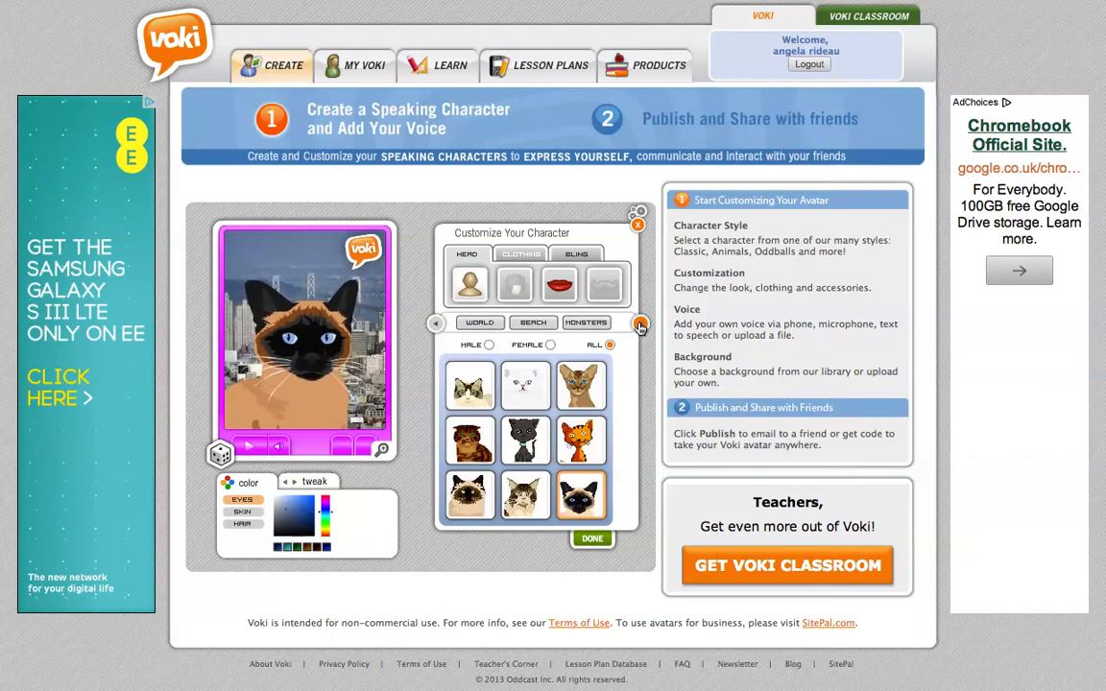
left_click(537, 324)
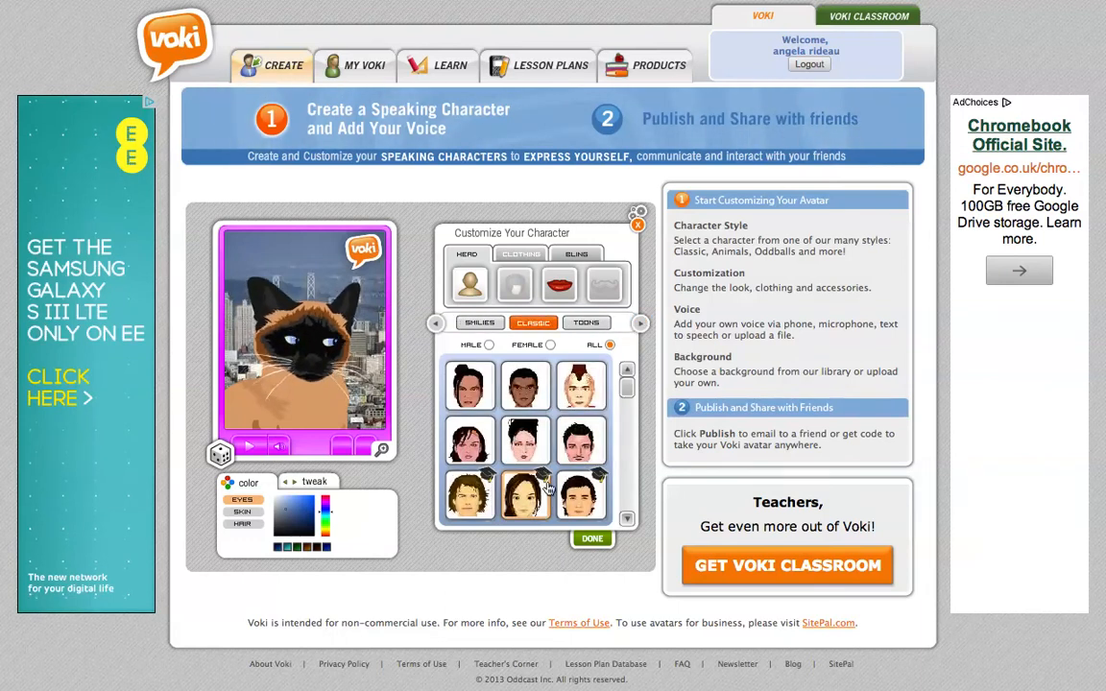
left_click(529, 500)
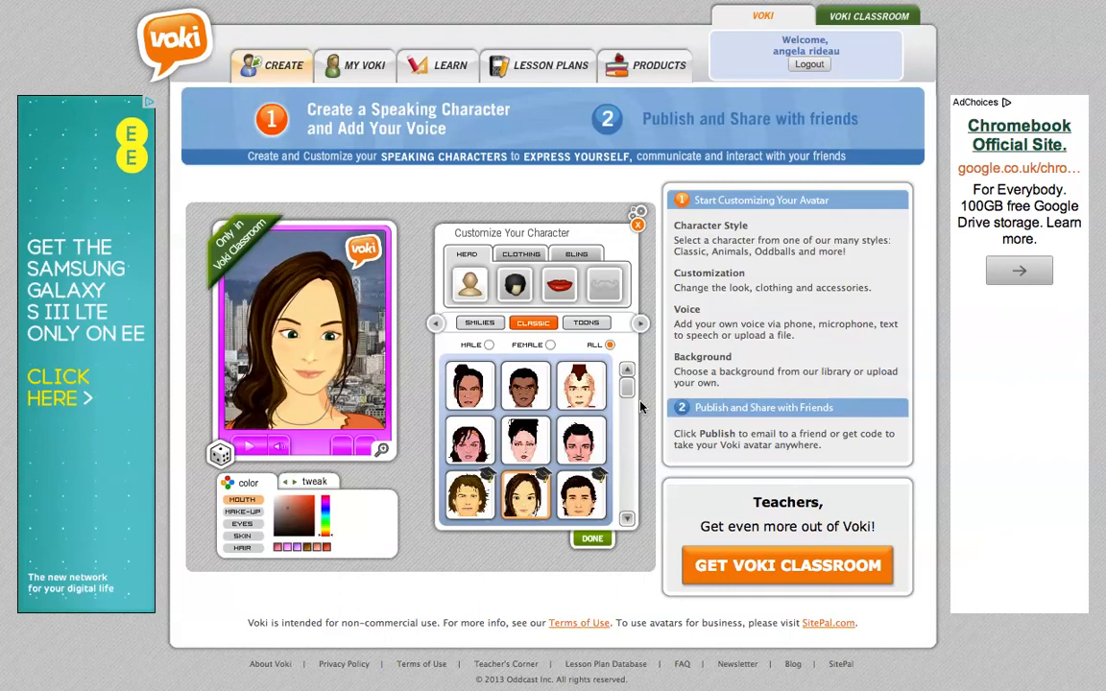
left_click(470, 447)
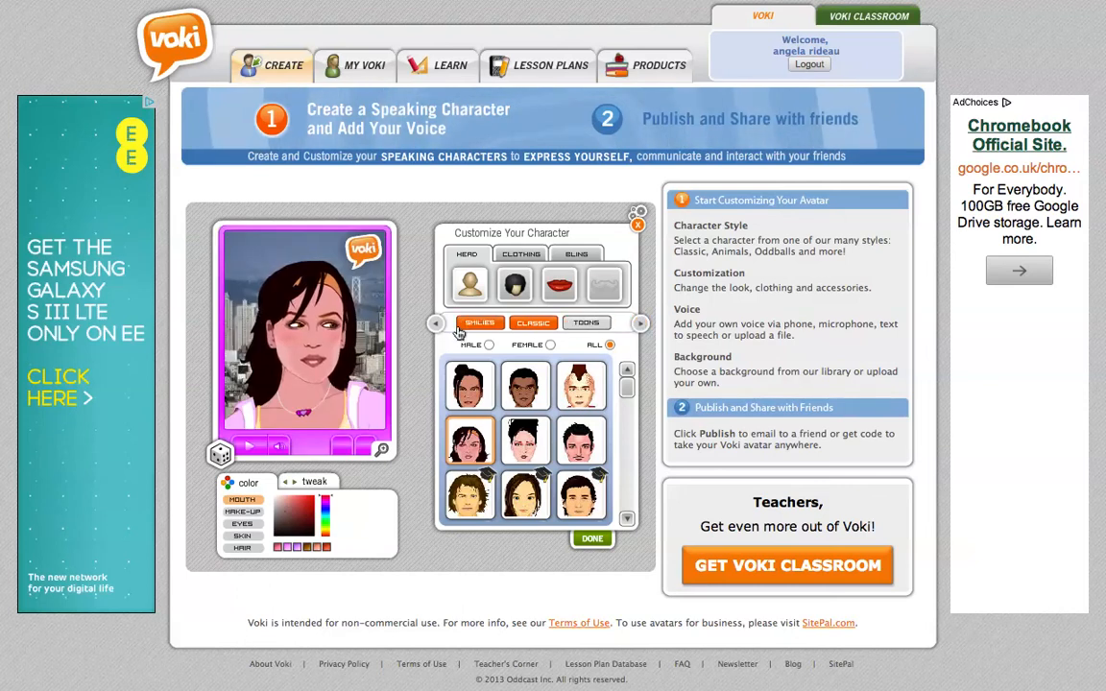
Browse the alternative heads in the Anime and Edgy character styles
left_click(640, 327)
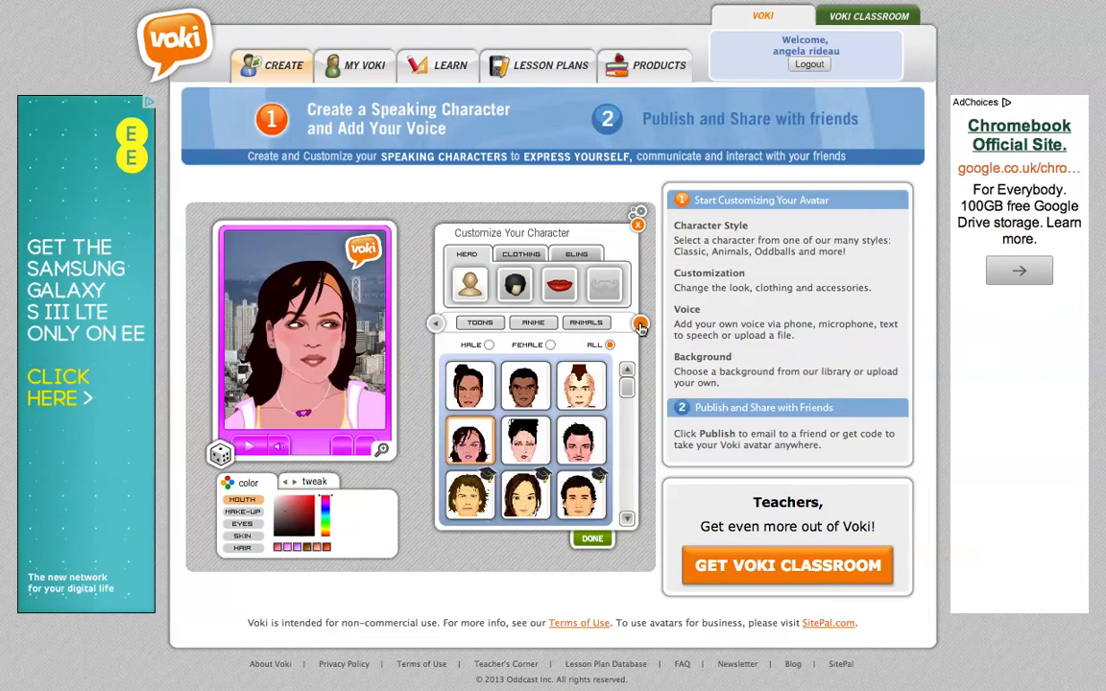
left_click(641, 324)
left_click(477, 326)
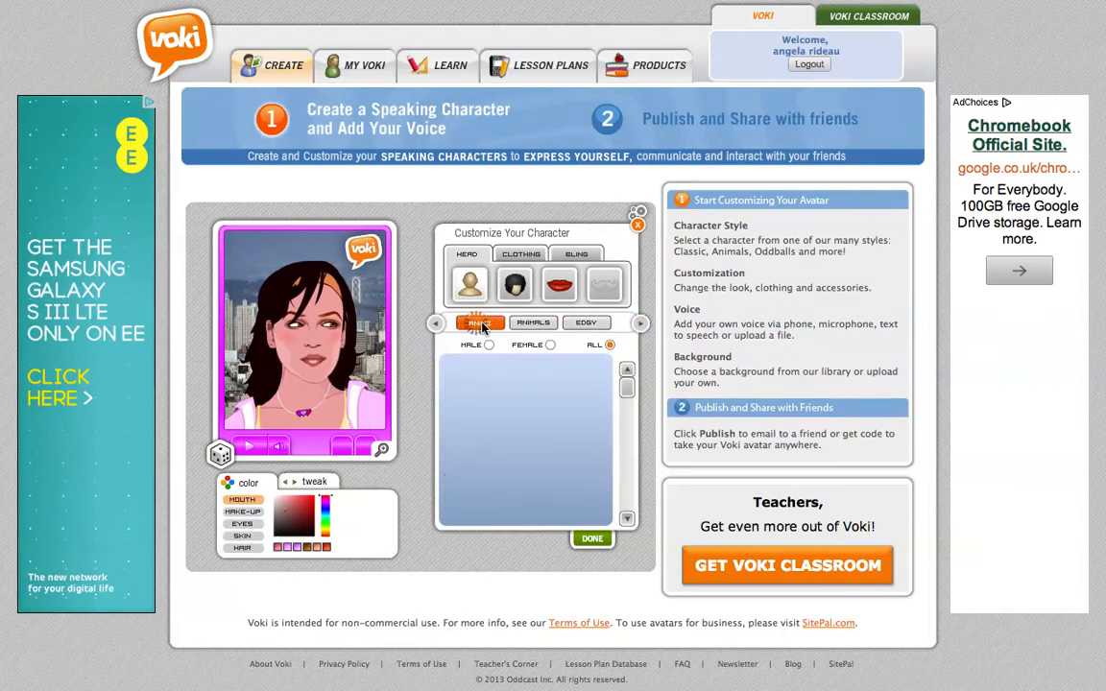
left_click(590, 325)
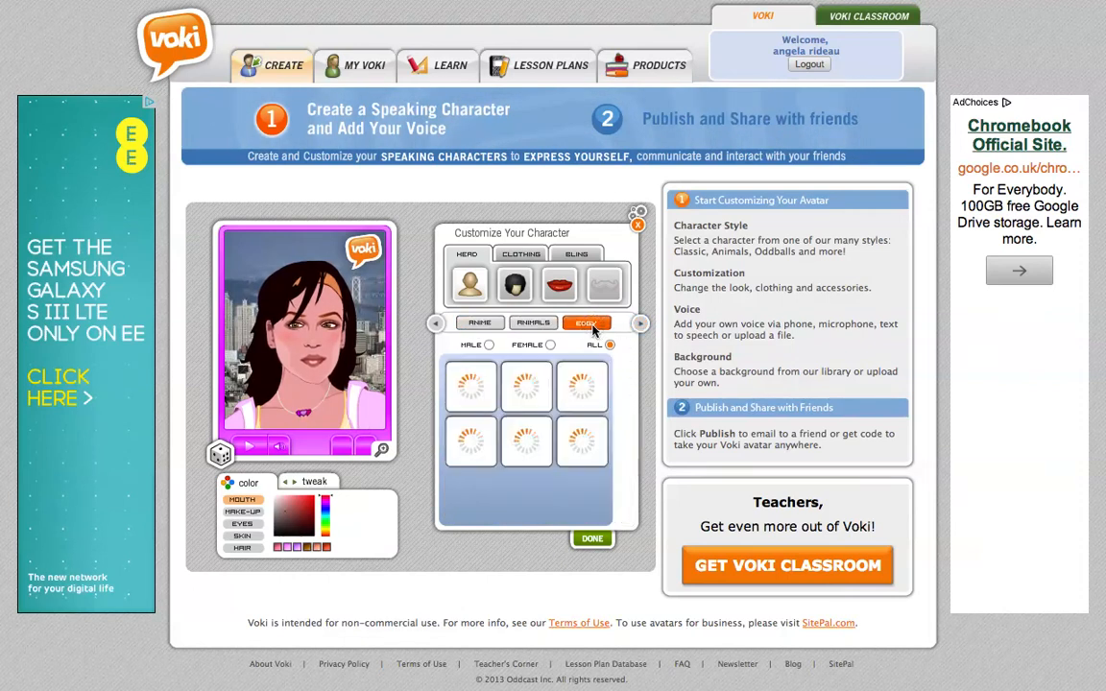
left_click(437, 325)
left_click(437, 324)
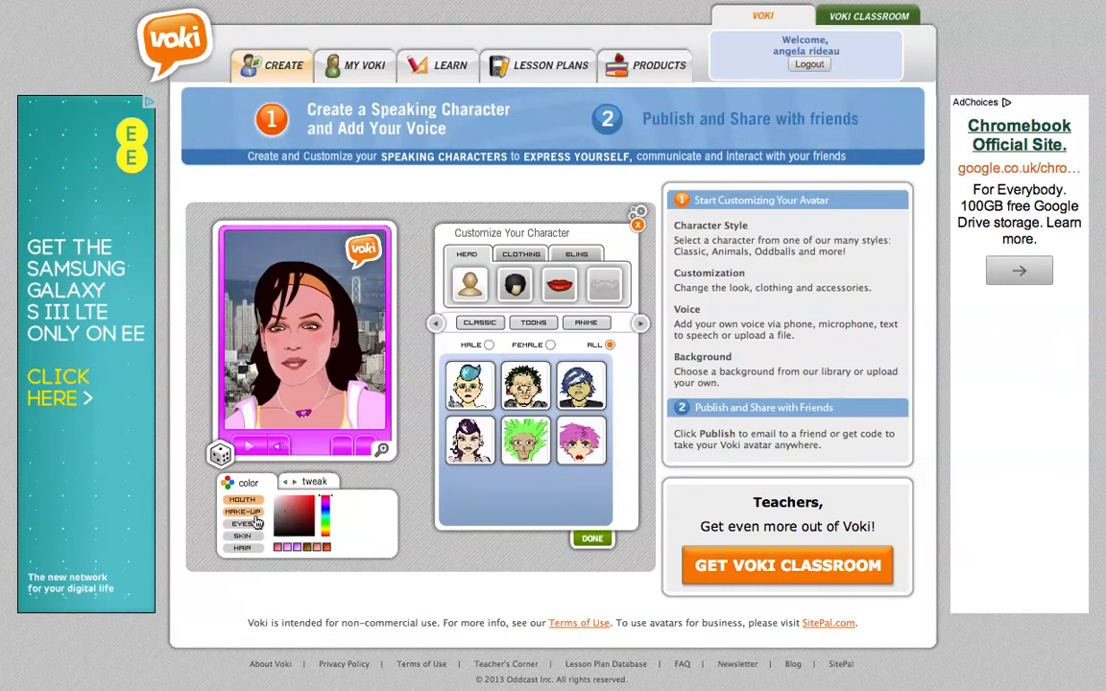
Try several hairstyles on the character and settle on the short bob
left_click(246, 549)
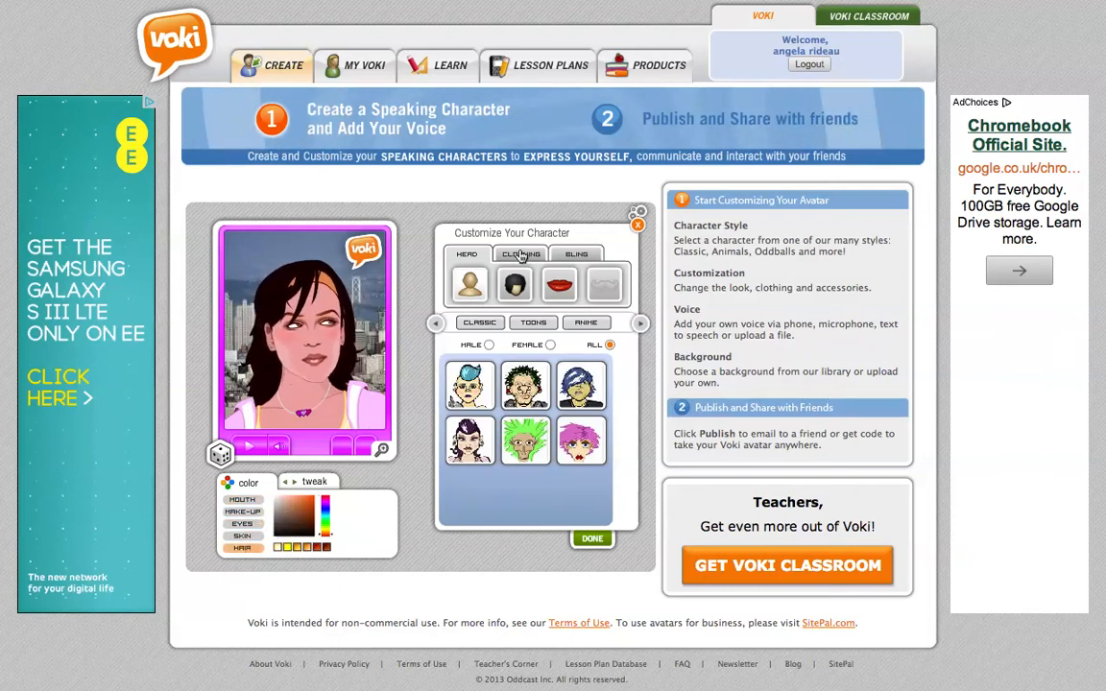
left_click(511, 285)
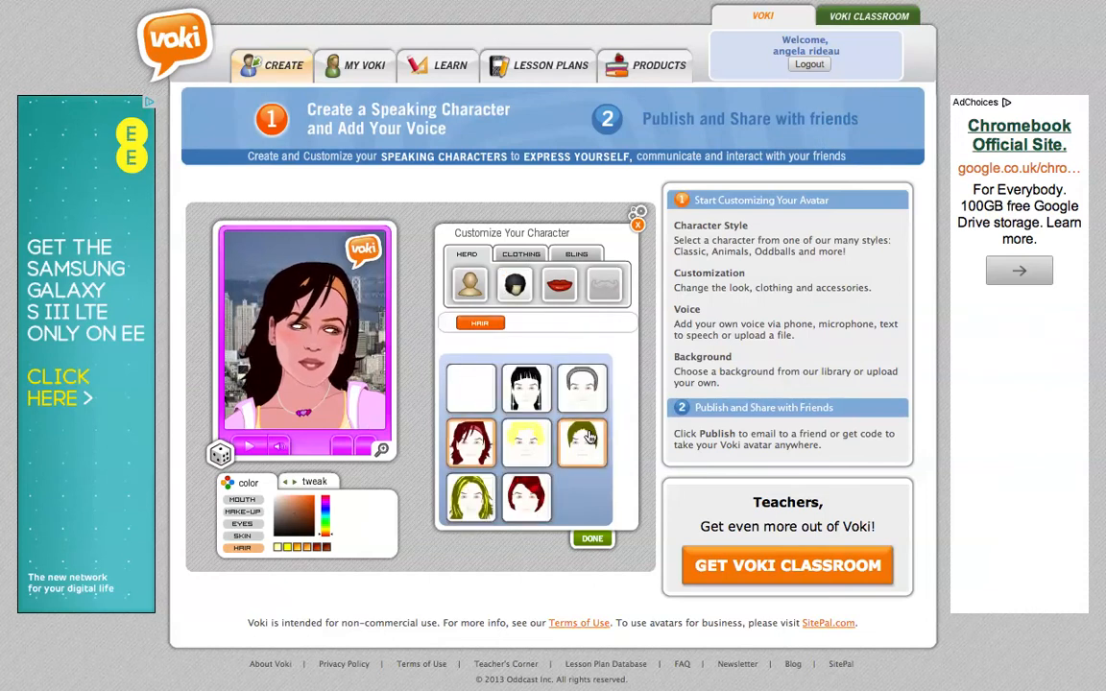
left_click(589, 395)
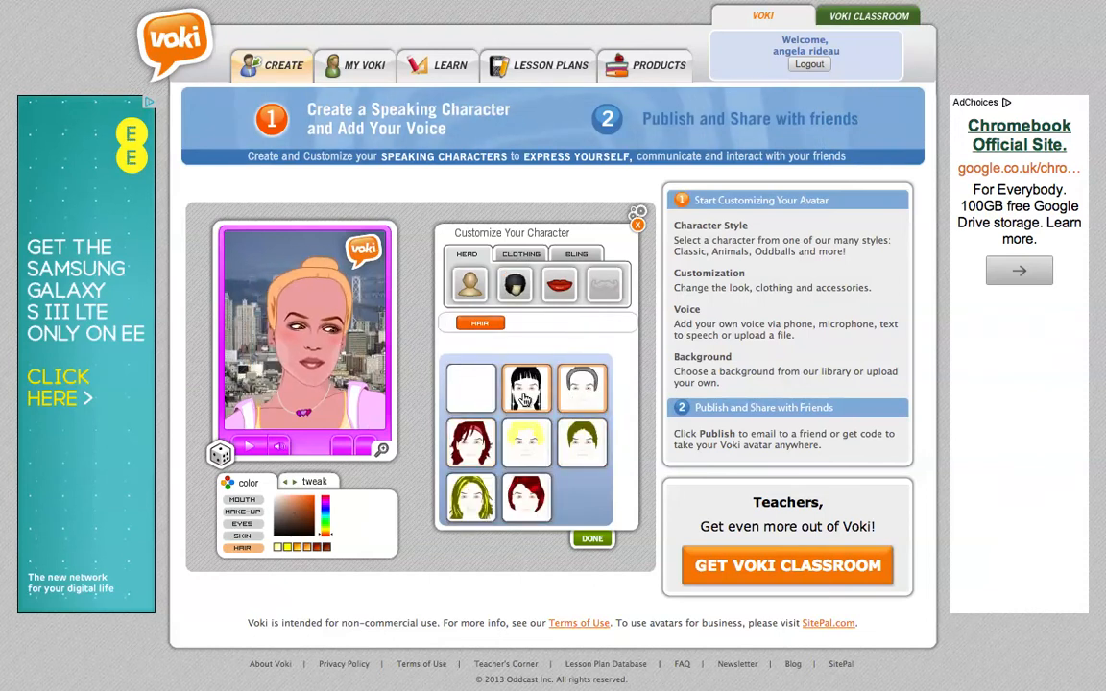
left_click(525, 398)
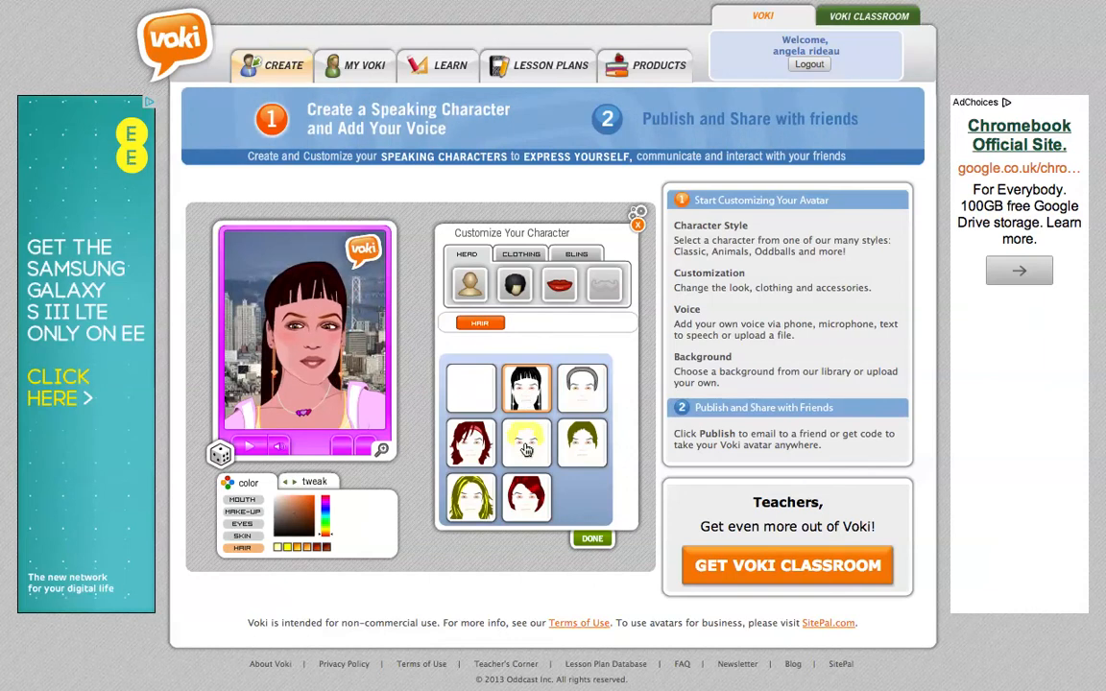
left_click(473, 457)
left_click(534, 499)
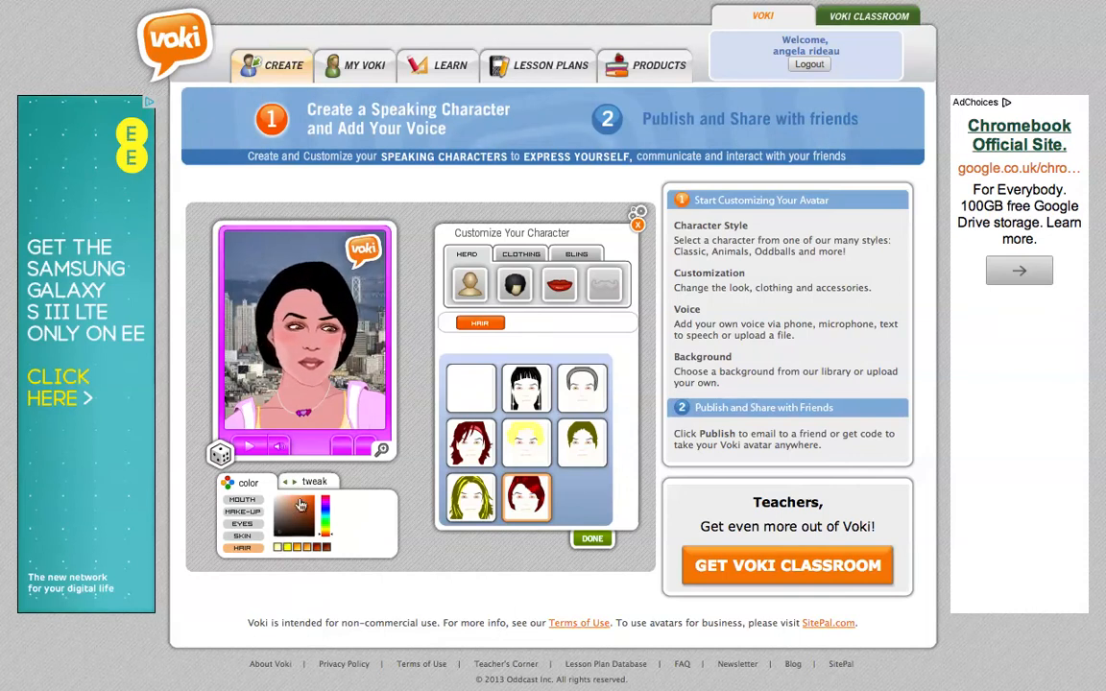
Colour the character's mouth light purple and reduce the mouth size slightly
left_click(243, 500)
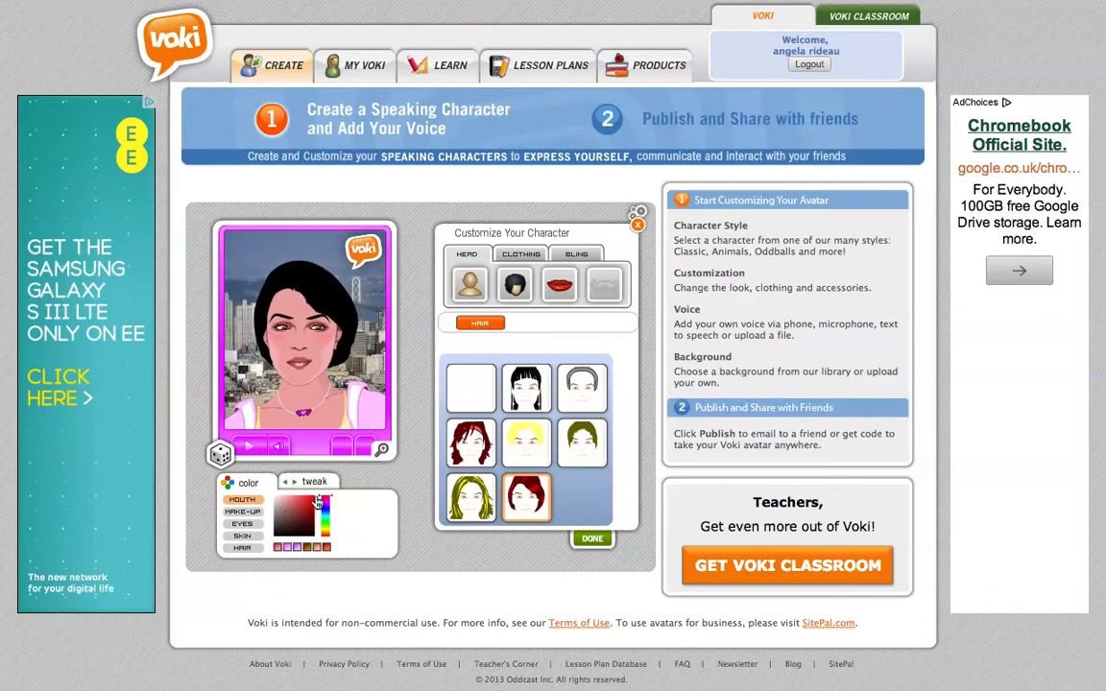
left_click(285, 529)
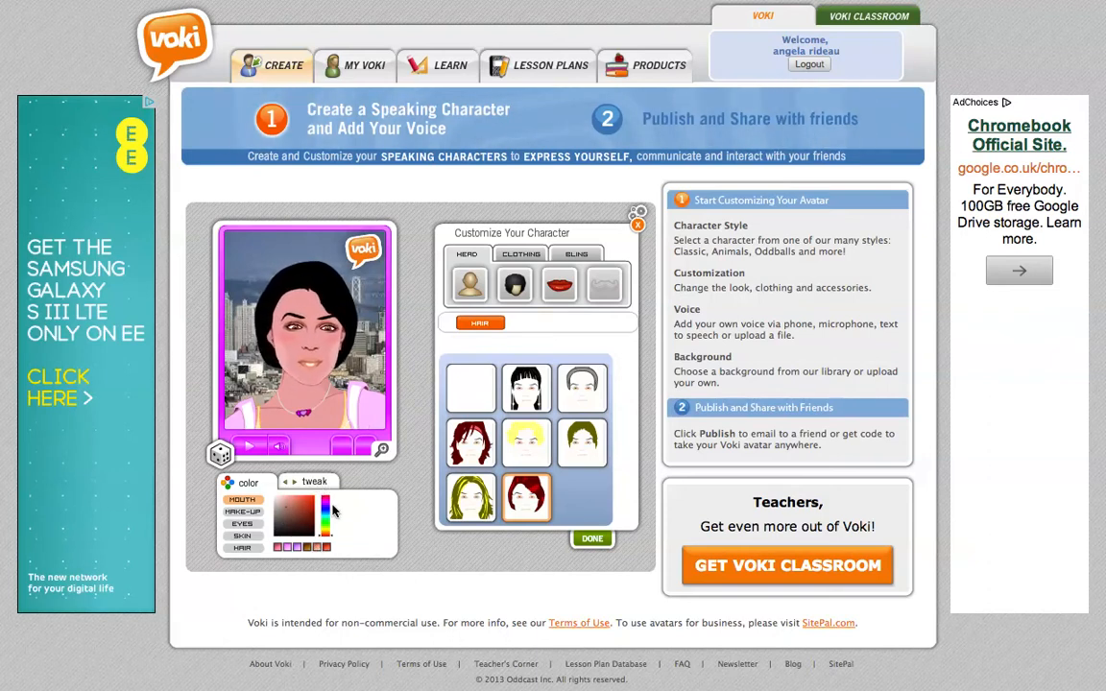
left_click(297, 548)
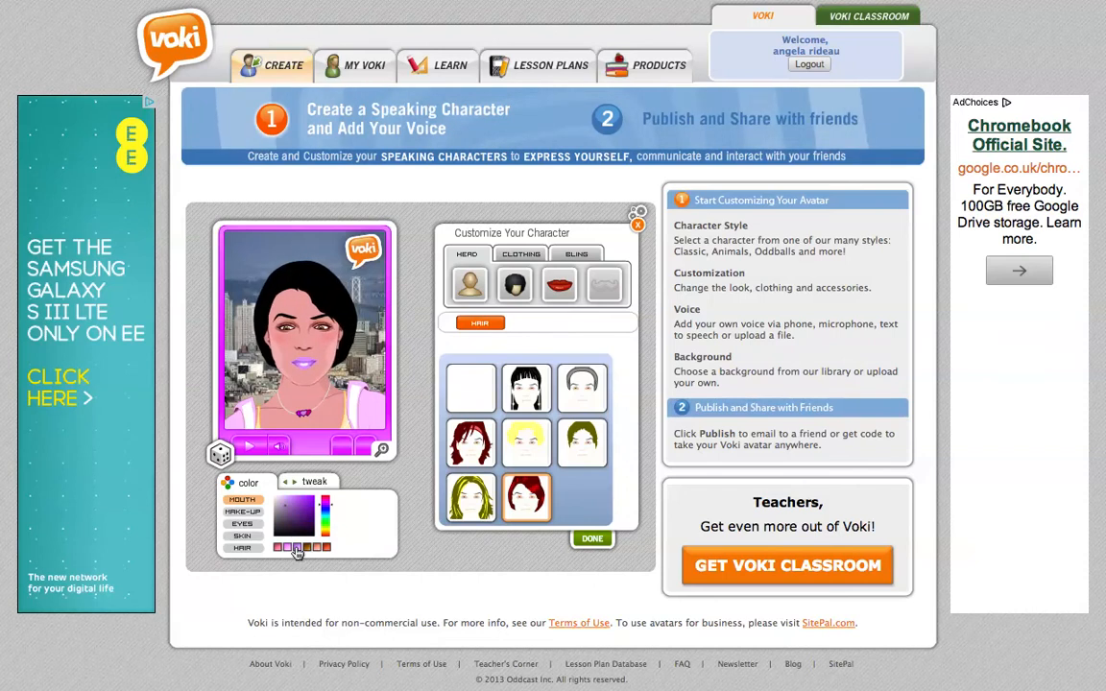
left_click(310, 482)
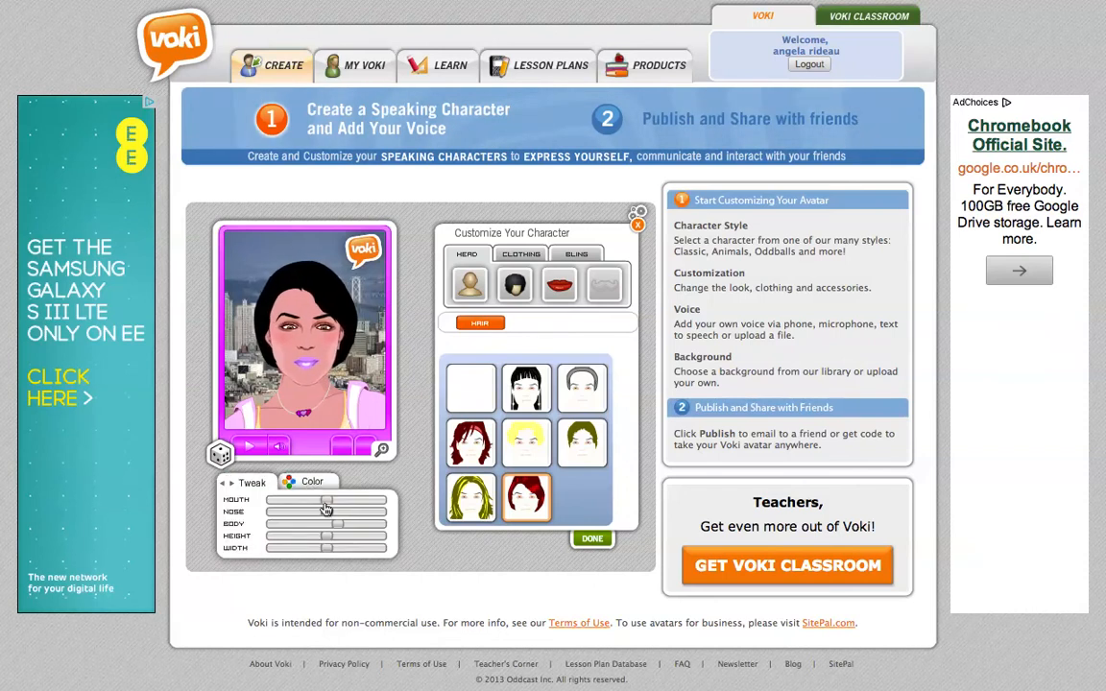
left_click_drag(348, 505, 286, 504)
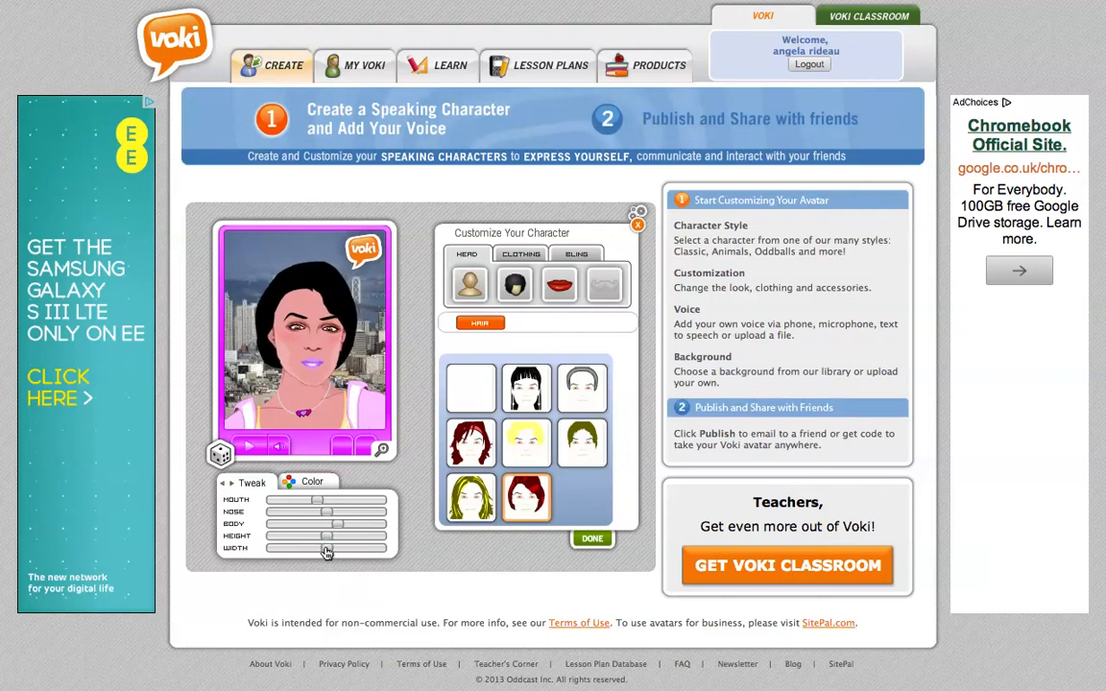
Set the character's eye colour to green and bring up the hair colour choices
left_click(311, 482)
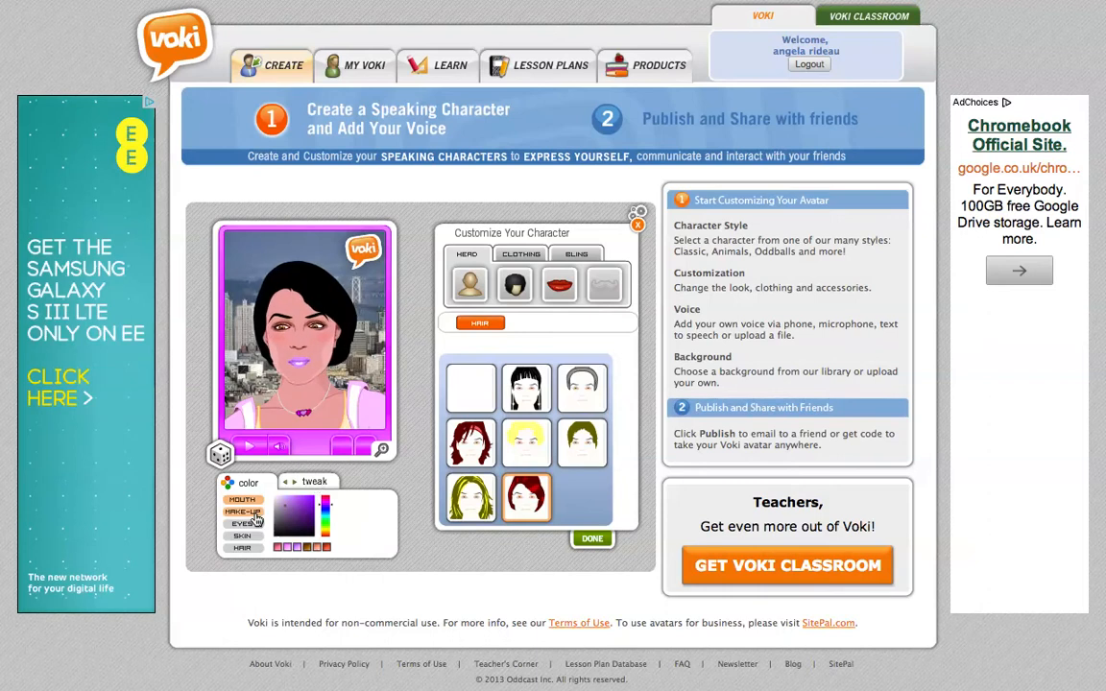
left_click(251, 525)
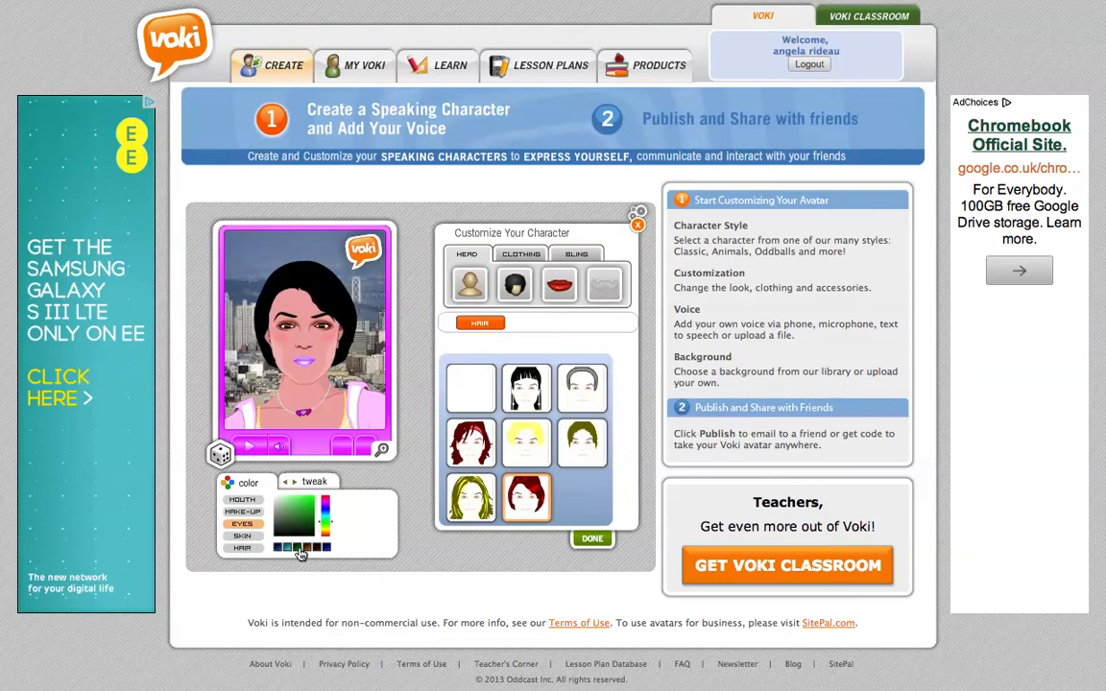
left_click(244, 548)
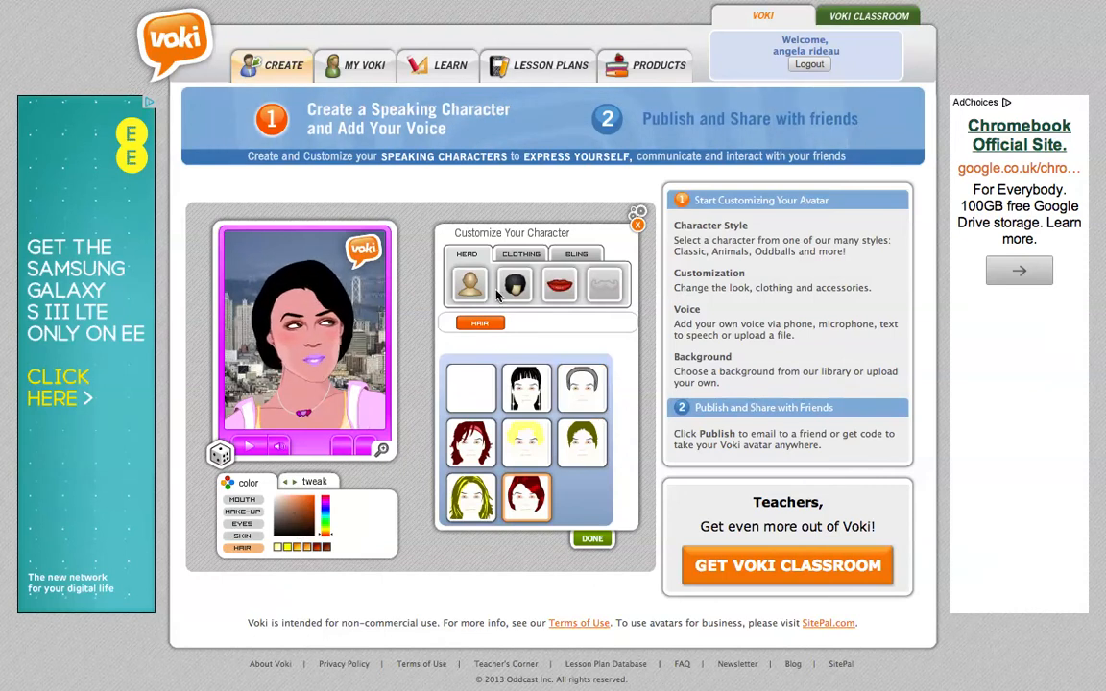
Dress the character in the black jacket with a blue shirt from the Dressy clothing
left_click(524, 257)
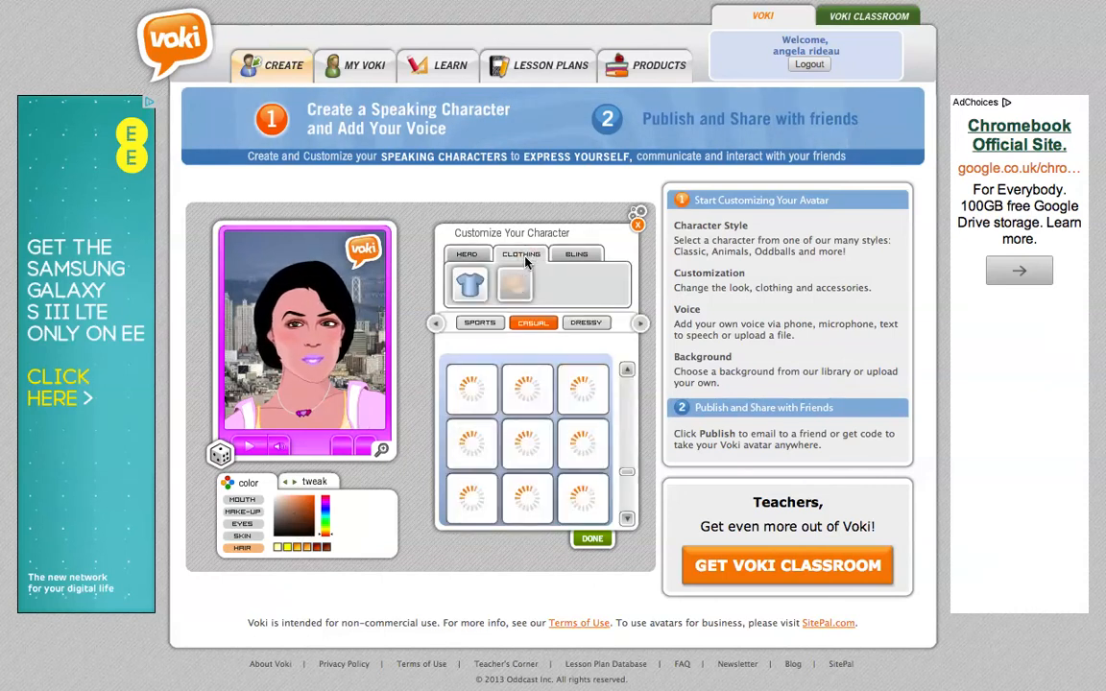
left_click(592, 328)
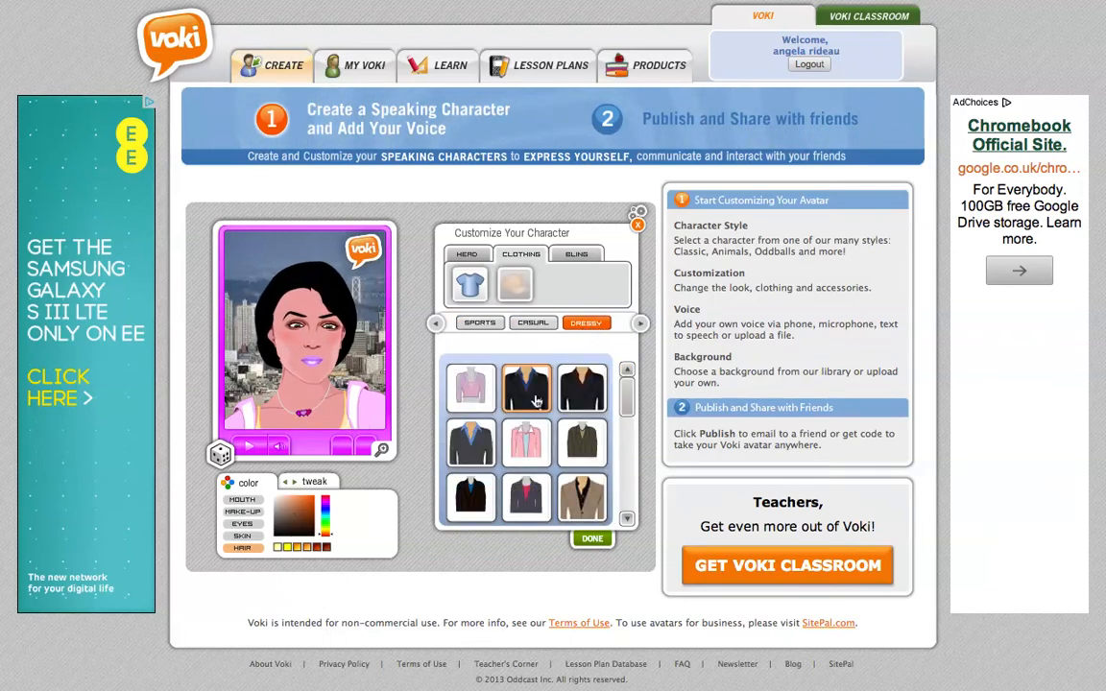
left_click(531, 495)
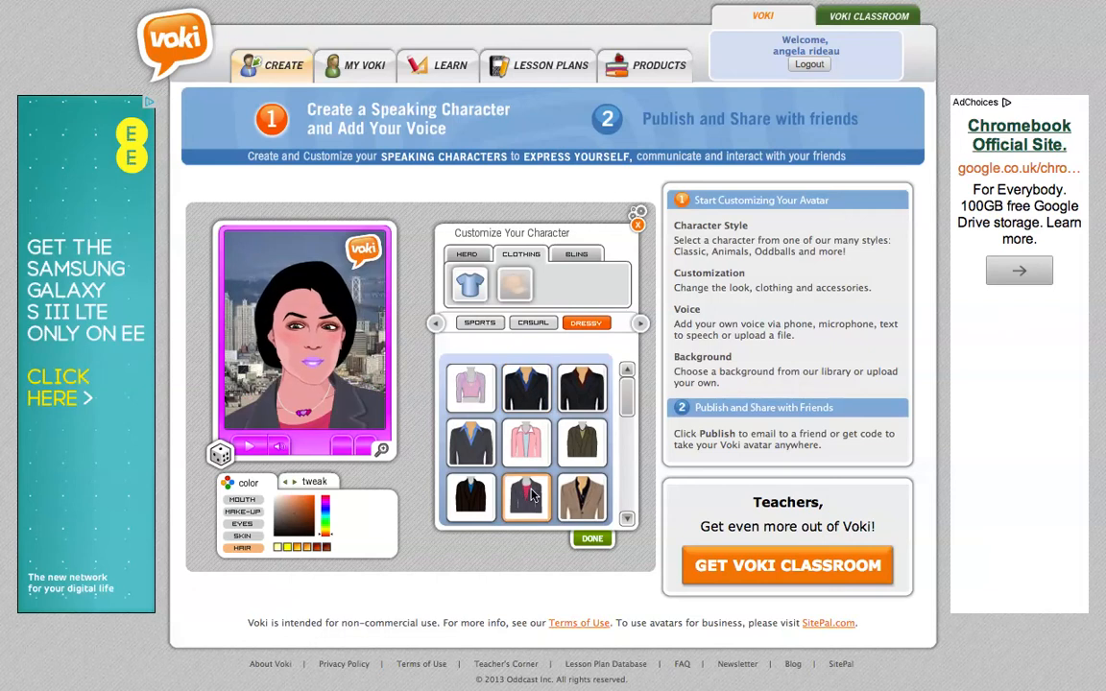
left_click(535, 396)
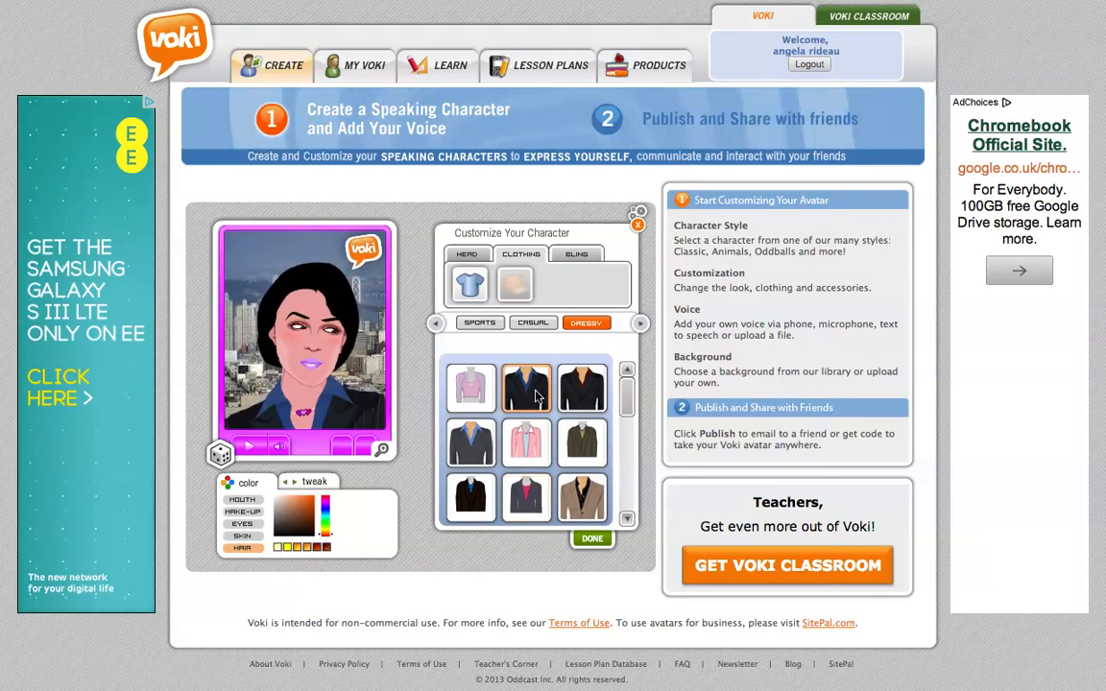
Add dark rectangular glasses and the brown bead necklace, and finish customizing the character
left_click(577, 255)
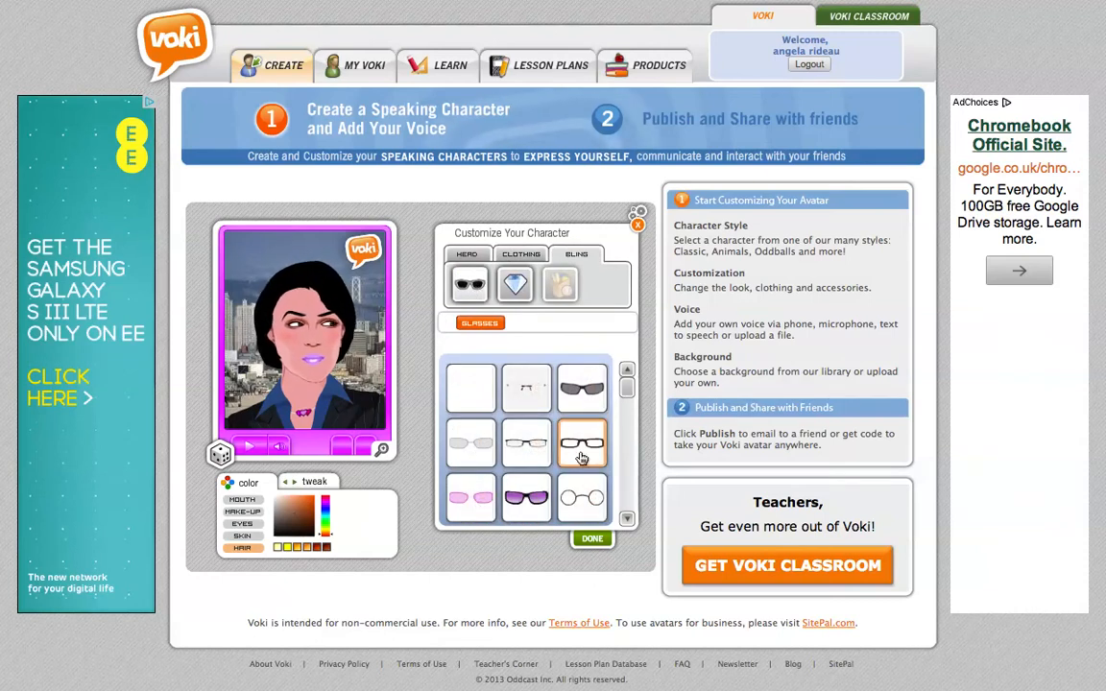
left_click(581, 457)
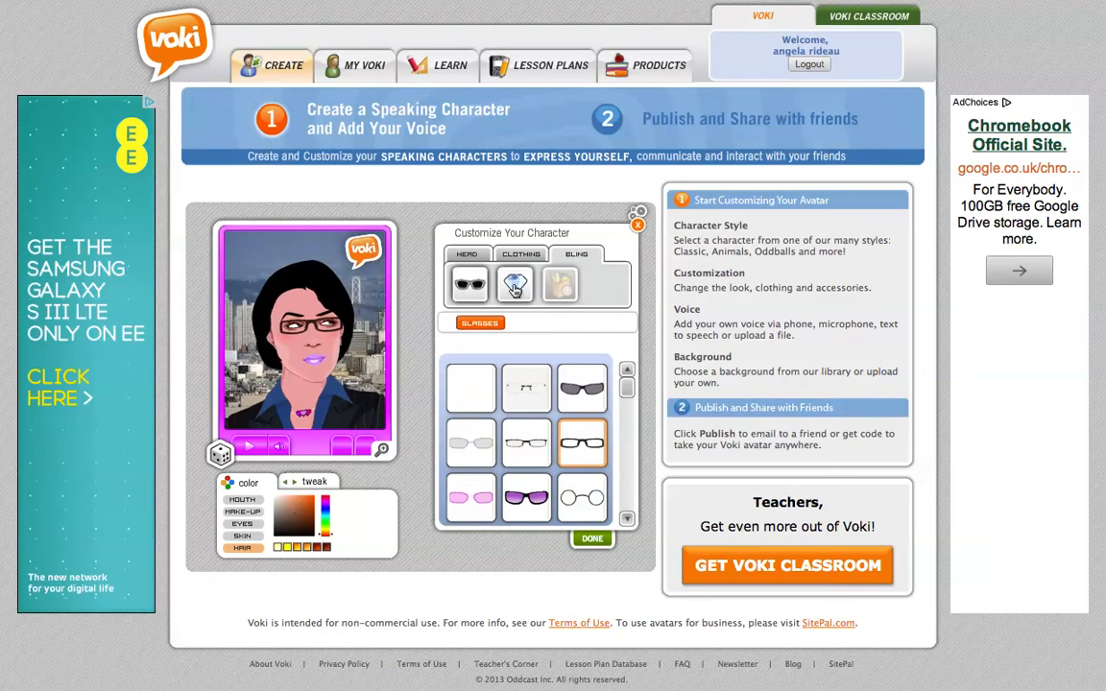
left_click(515, 286)
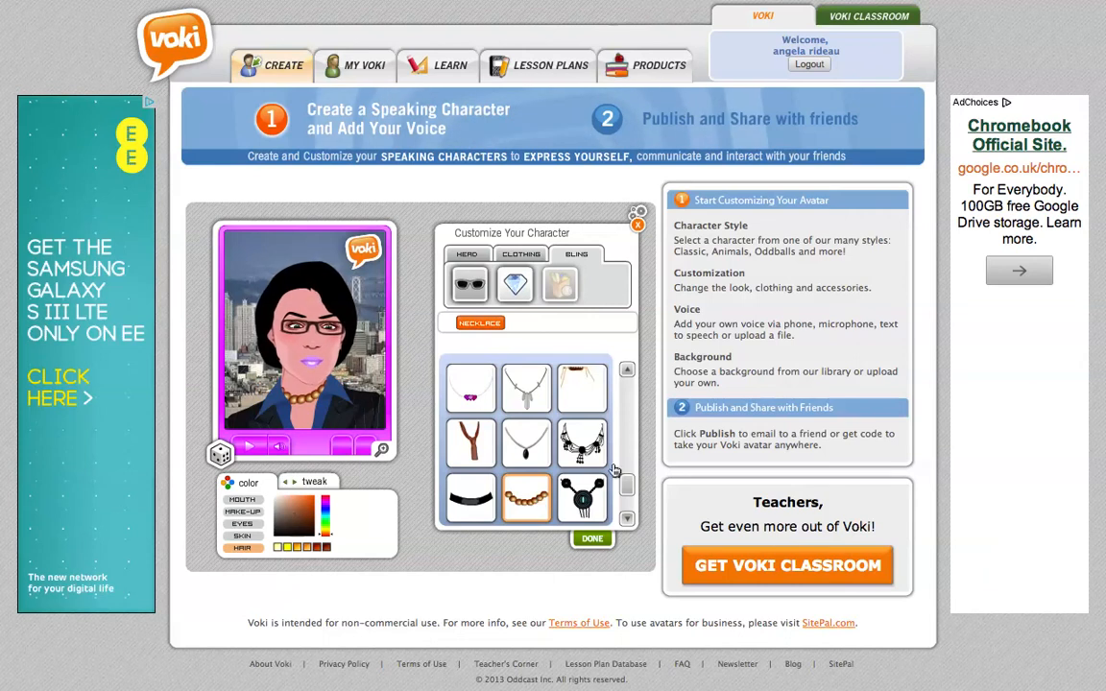
left_click(592, 540)
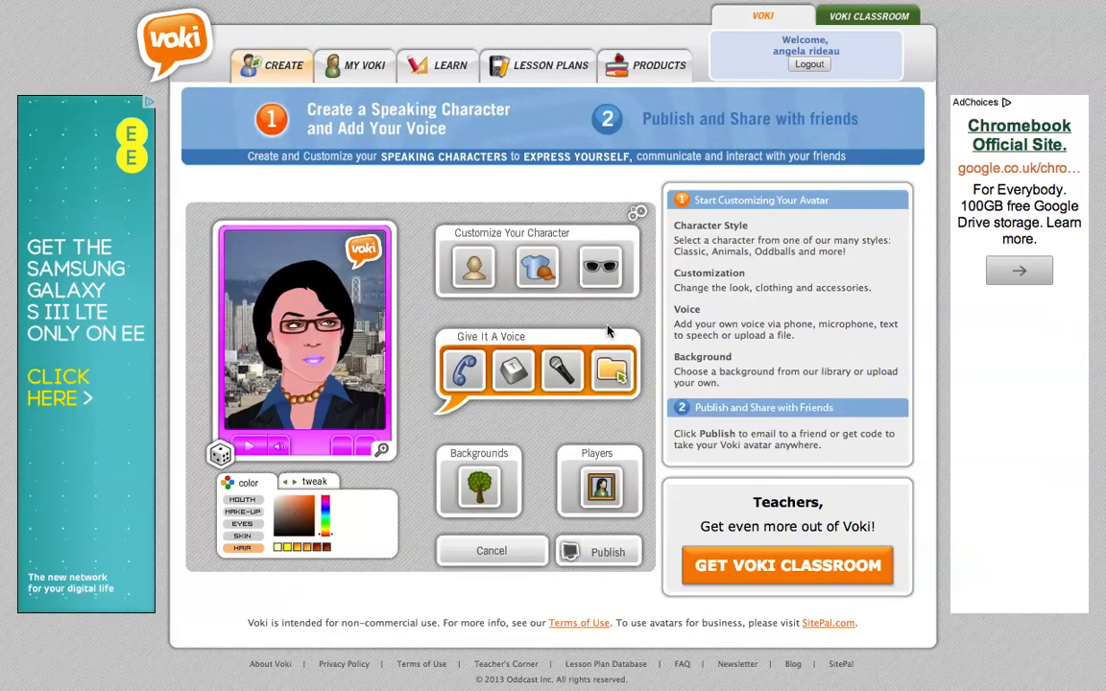
Set the avatar's background to the Eiffel Tower image from the Travel backgrounds and finish the background selection
left_click(495, 477)
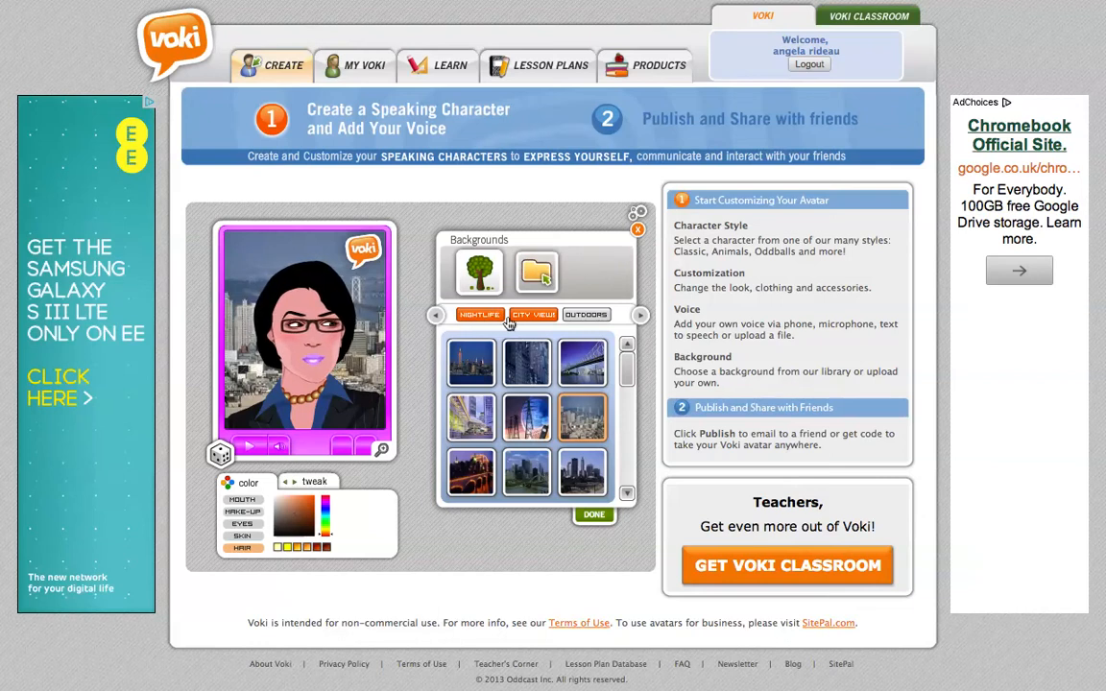
left_click(641, 316)
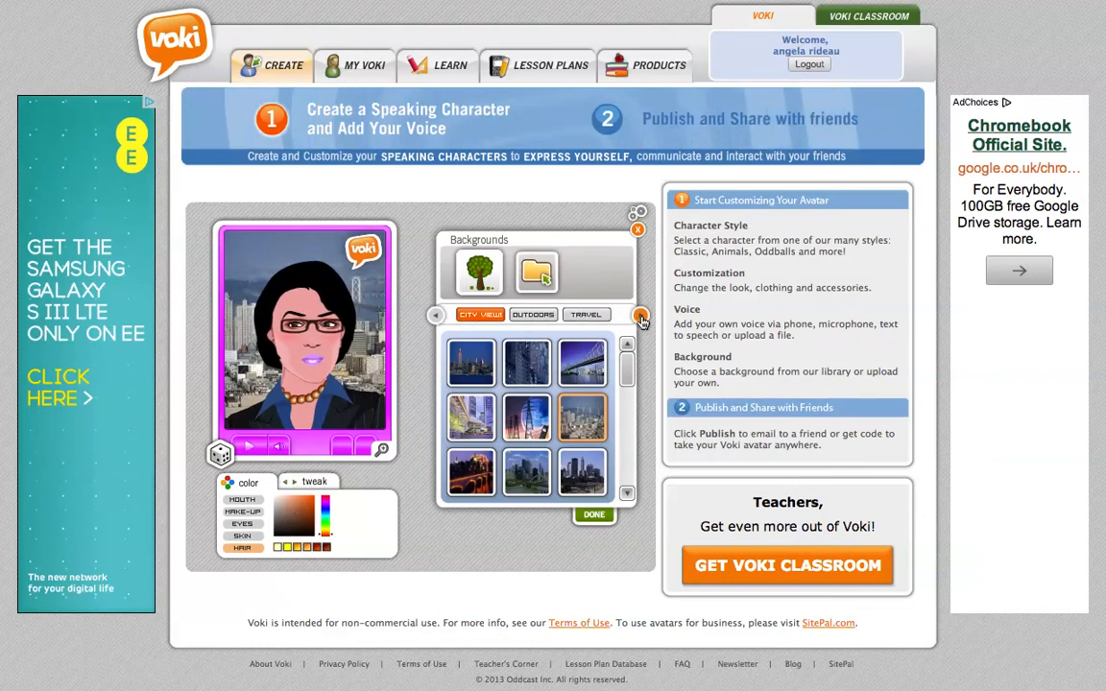
left_click(589, 315)
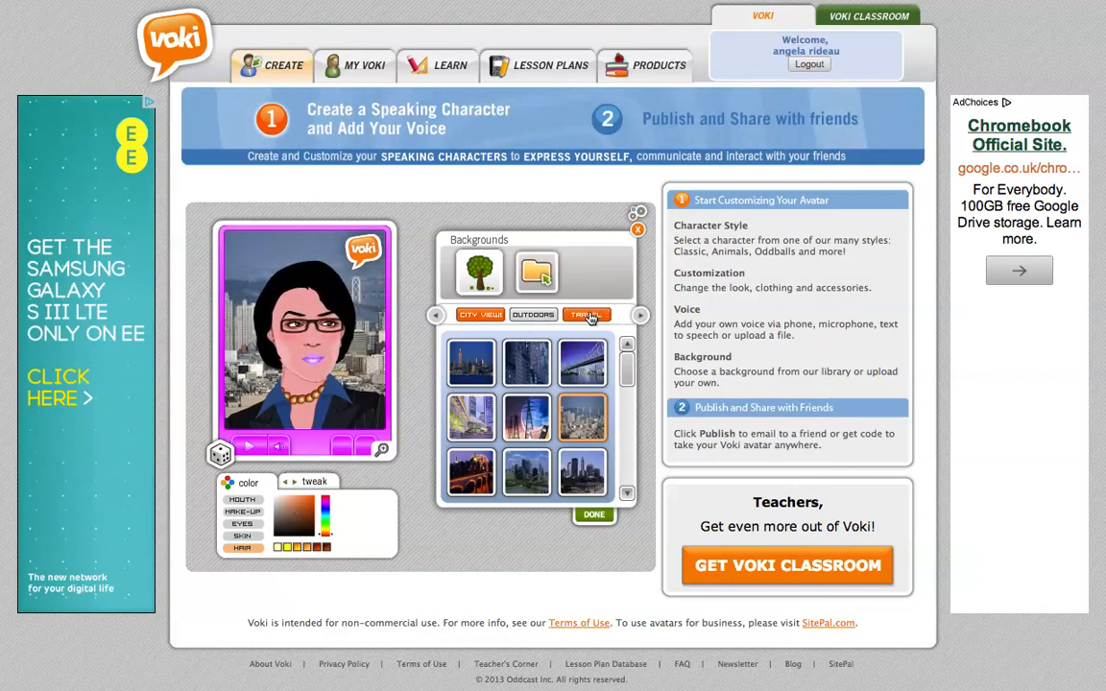
left_click(628, 399)
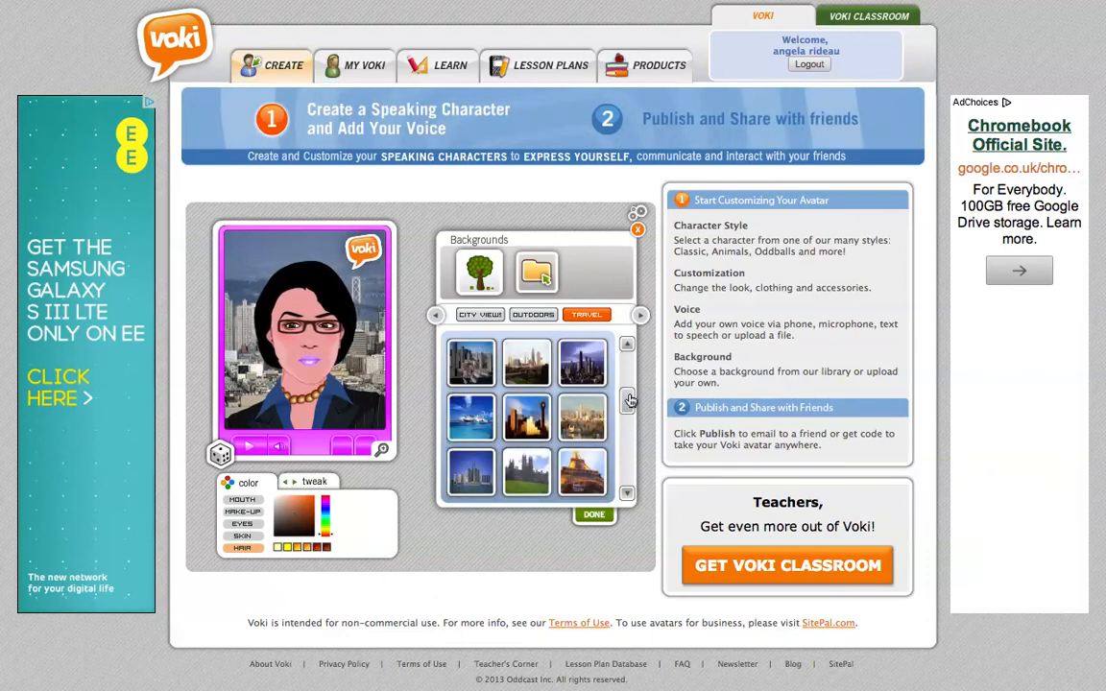
left_click(586, 478)
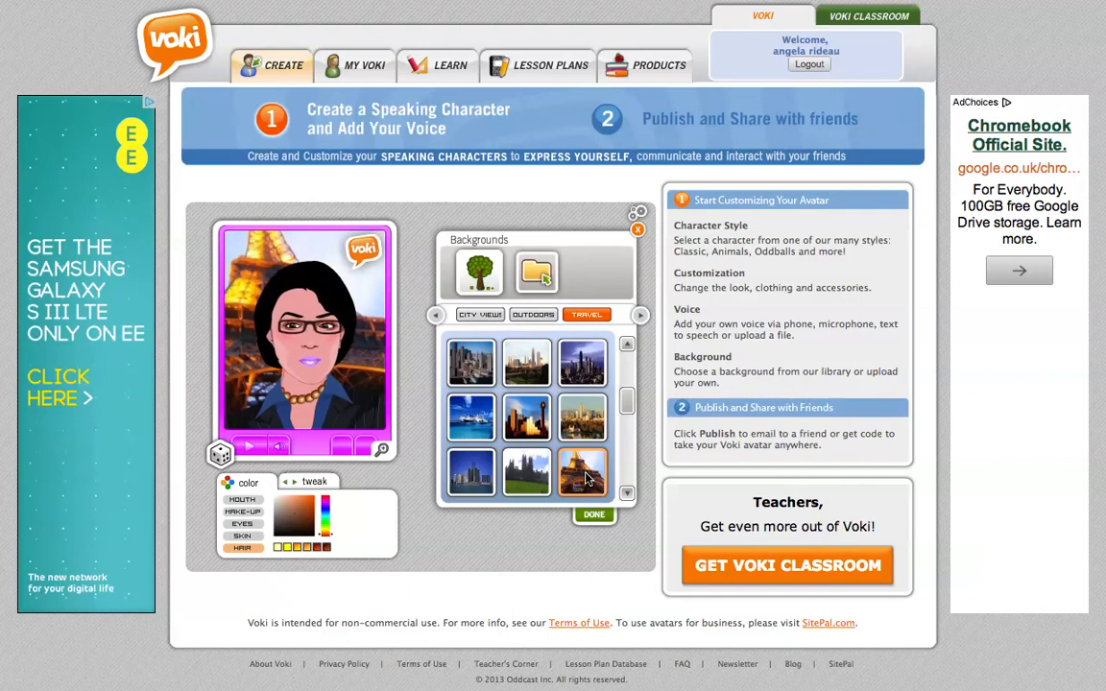
left_click(594, 515)
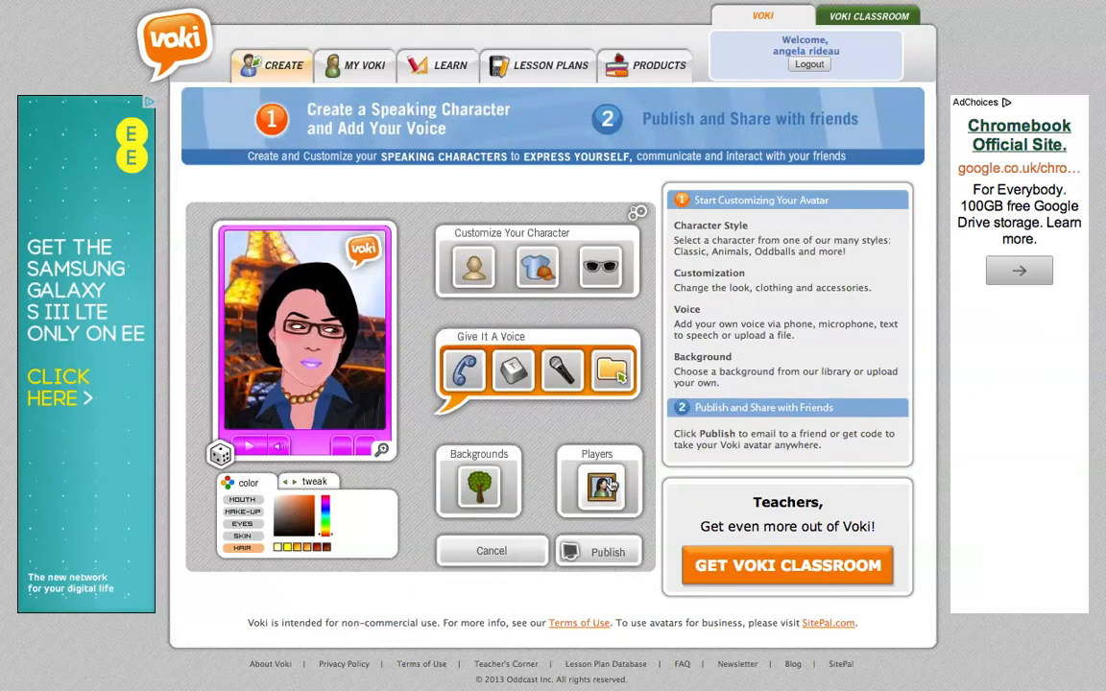
Change the player frame around the avatar to the light grey theme, trying the light blue theme first
left_click(605, 485)
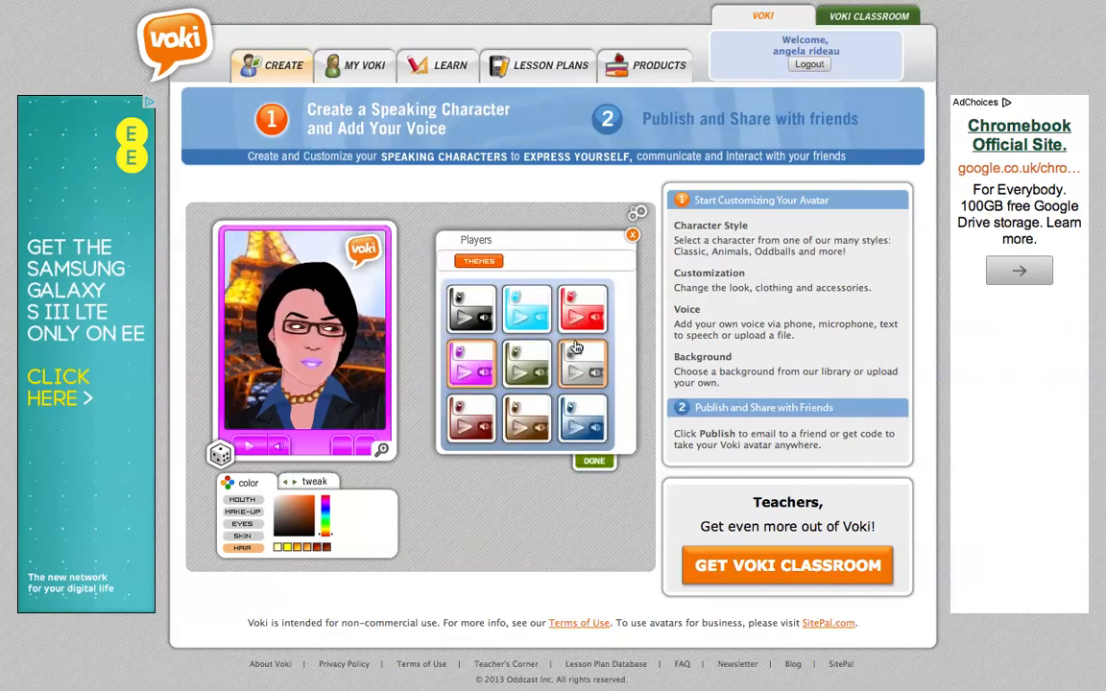
left_click(527, 308)
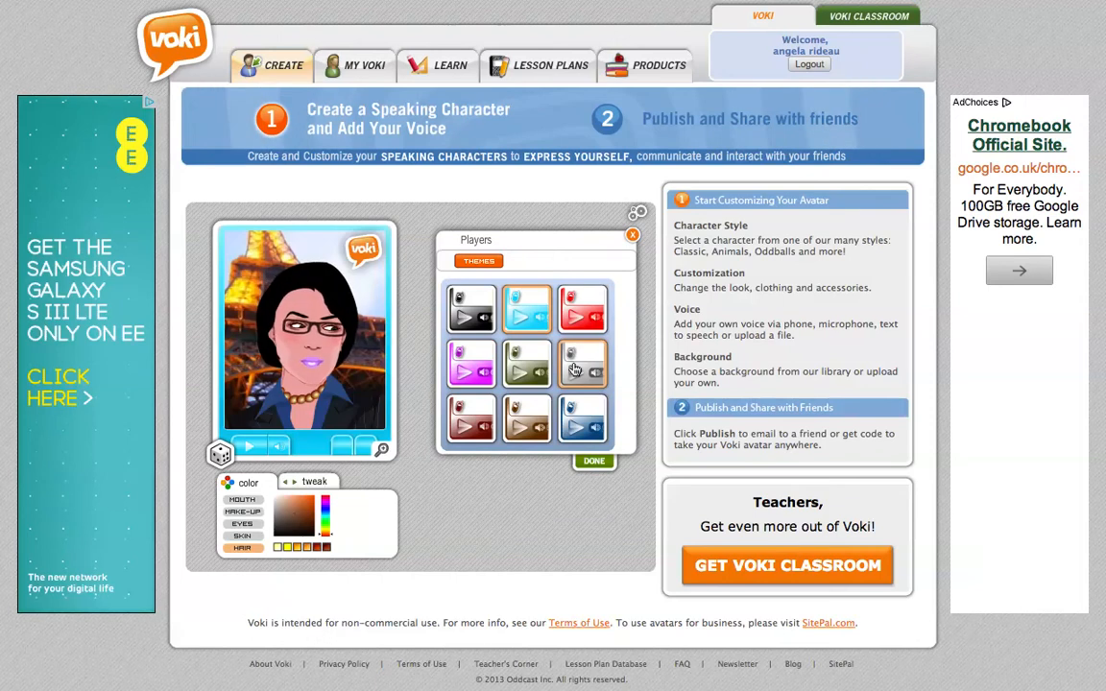
left_click(574, 370)
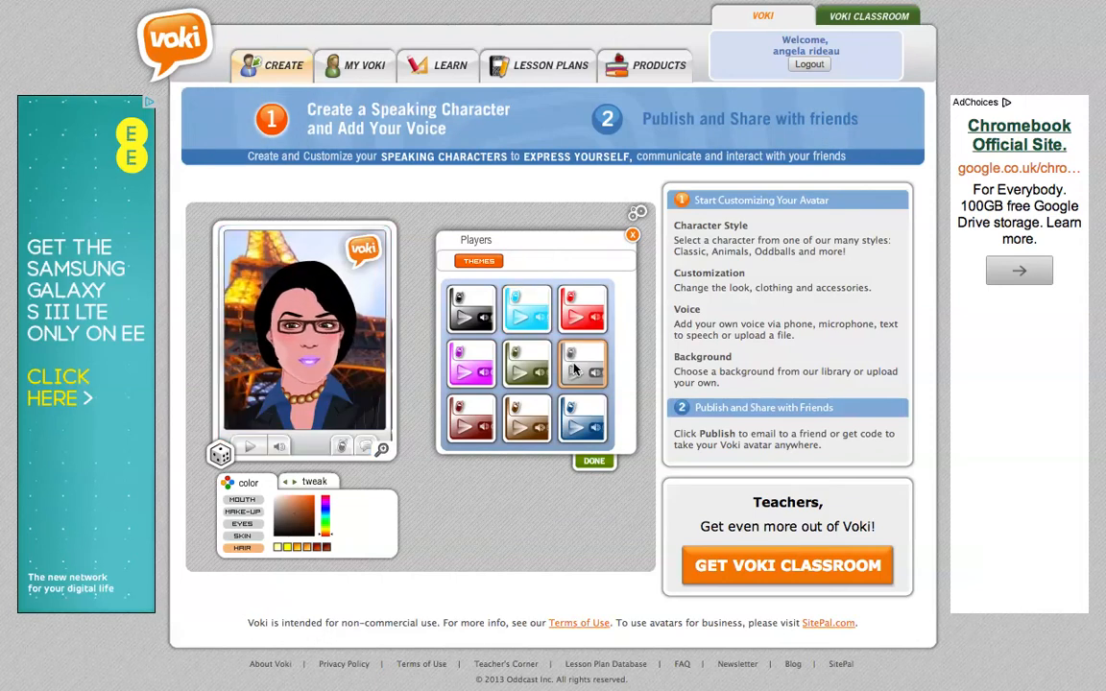
left_click(597, 461)
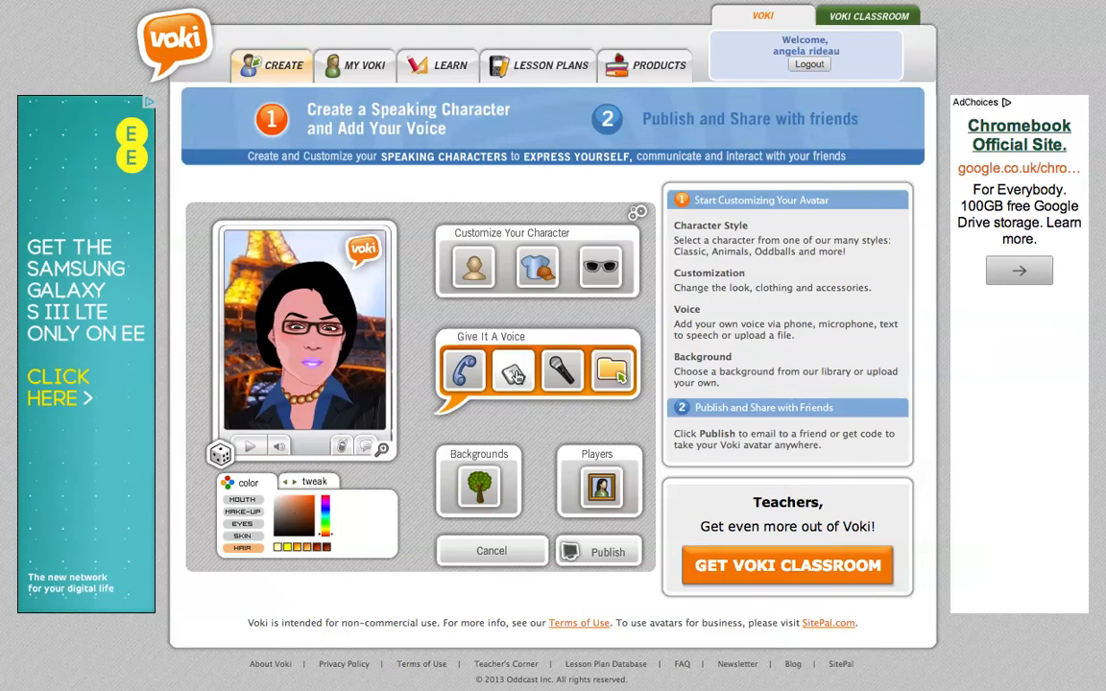
Enter the text-to-speech message "Hello and welcome to the Business Studies Department. I will help you with your course." and play it back
left_click(515, 377)
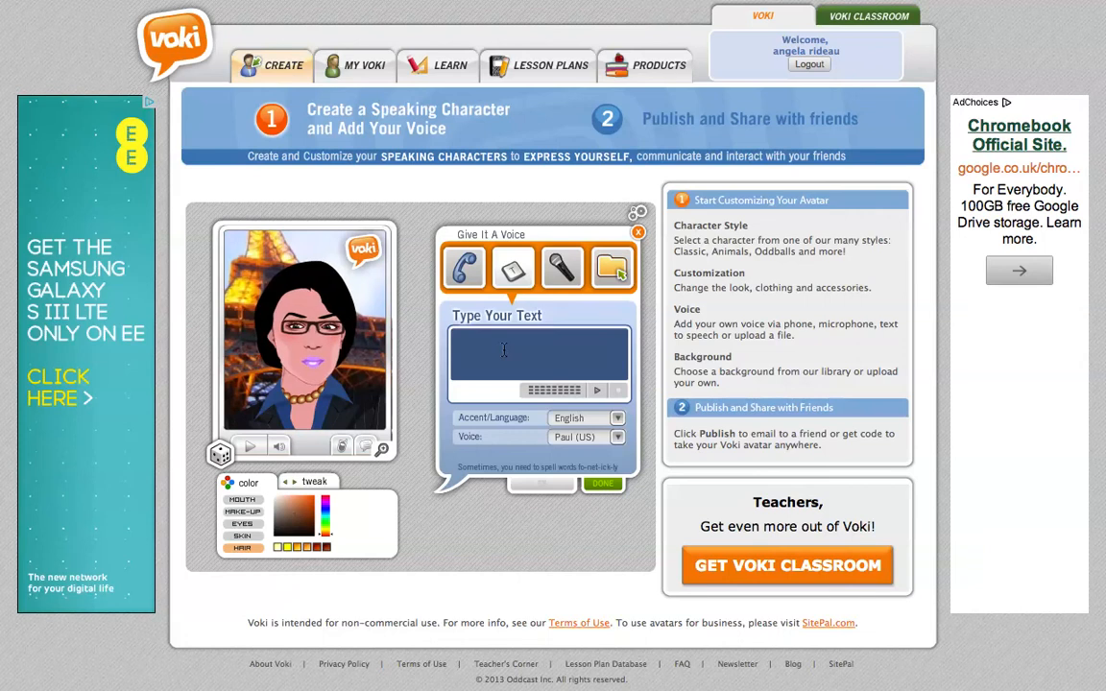
type("Hello and")
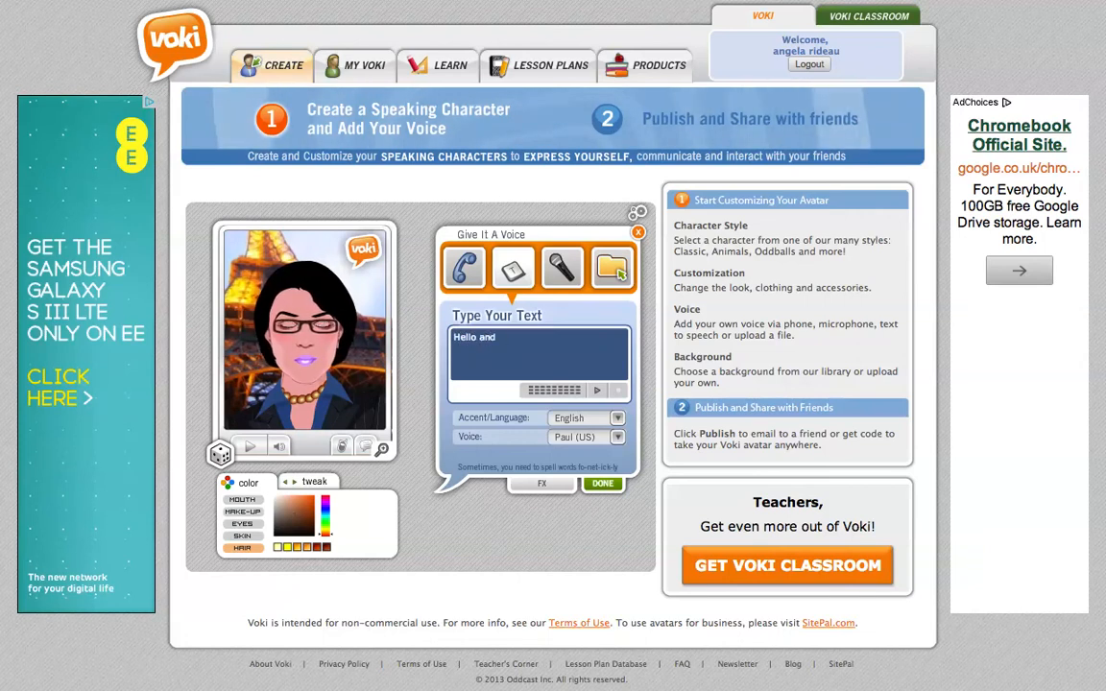
type(" welcome to the bUSI")
key("BackSpace")
key("BackSpace")
key("BackSpace")
key("BackSpace")
key("BackSpace")
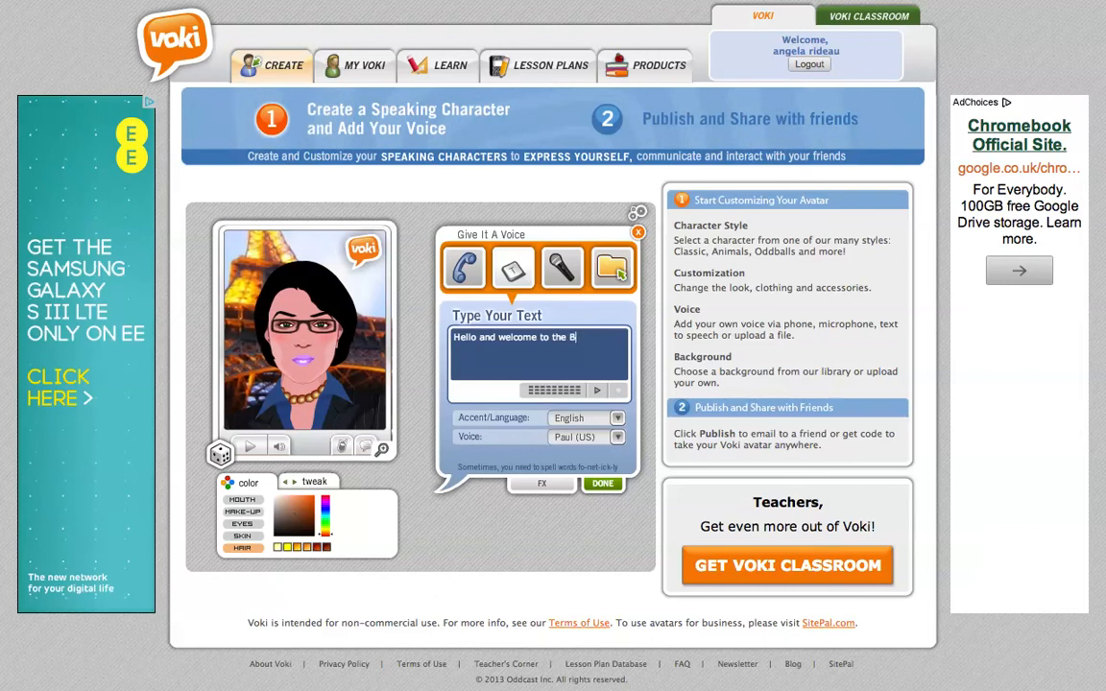
type("Business Studies Departmen")
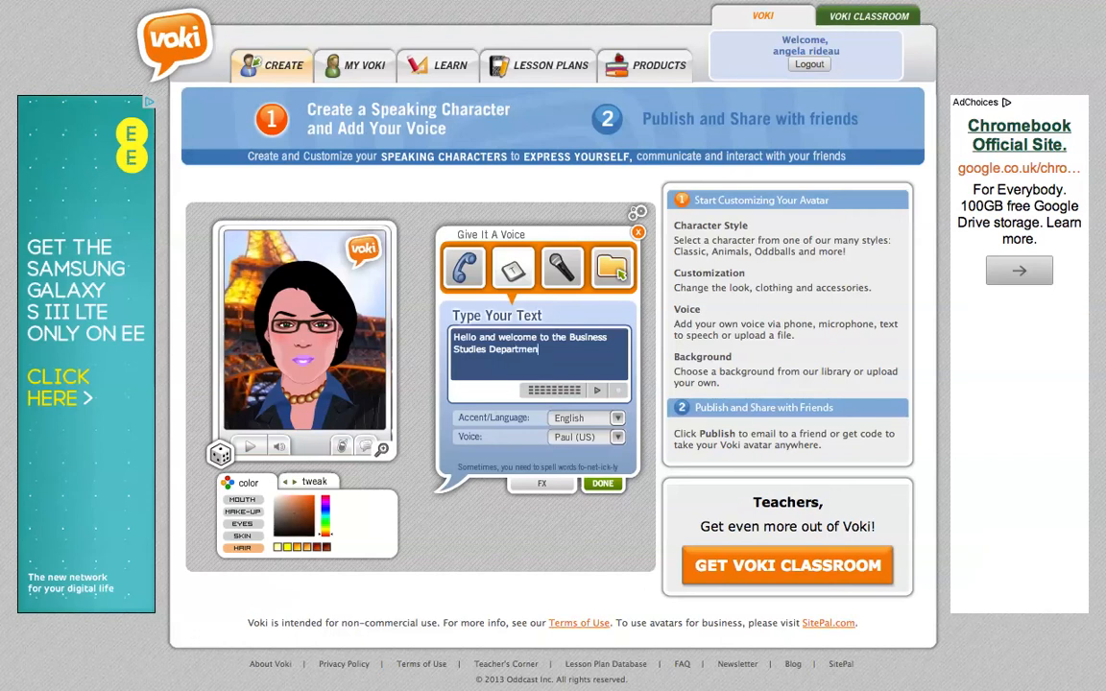
type("t. I will help you with y")
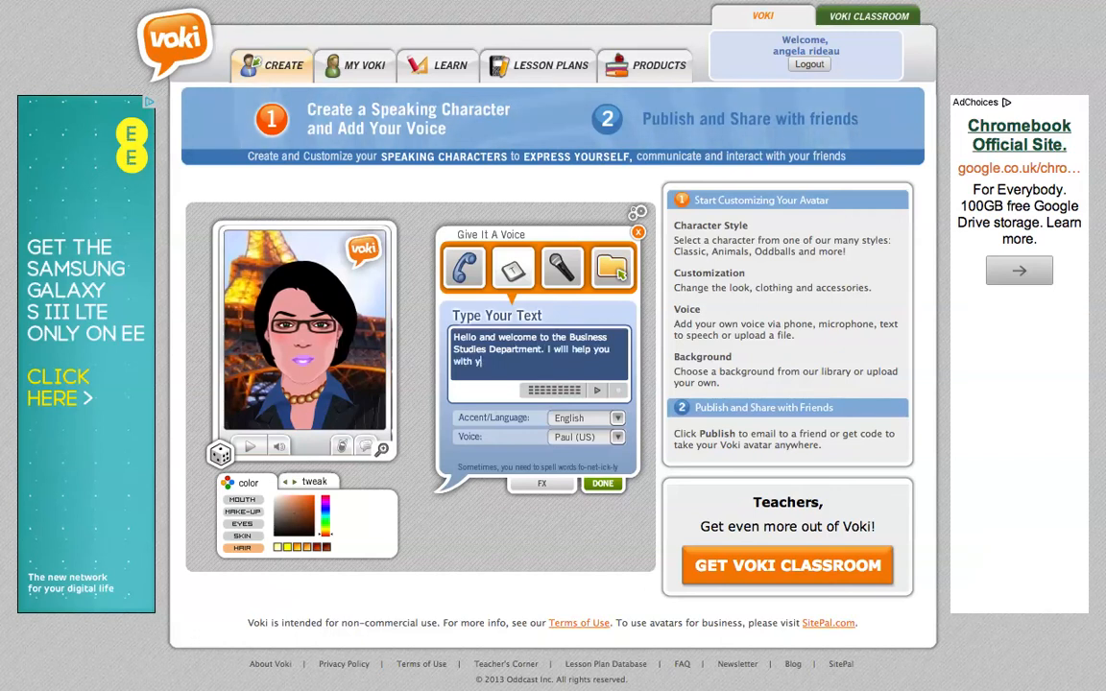
type("our course.")
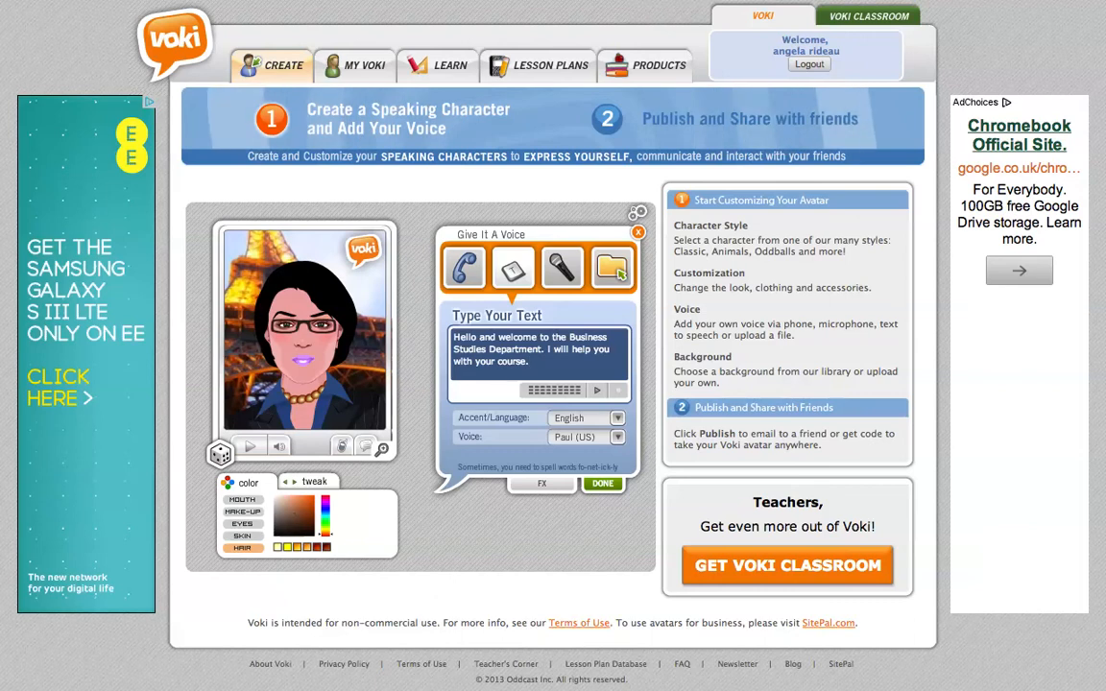
left_click(598, 394)
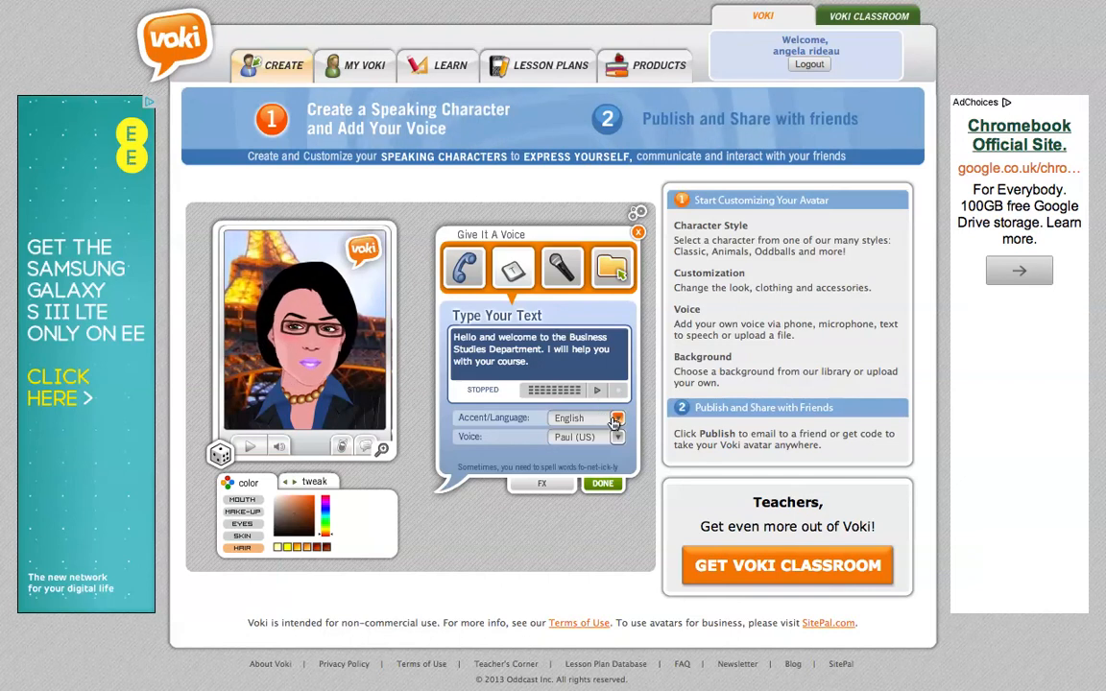
Keep the accent as English, choose the Elizabeth voice for the typed message, and finish the voice setup
left_click(618, 421)
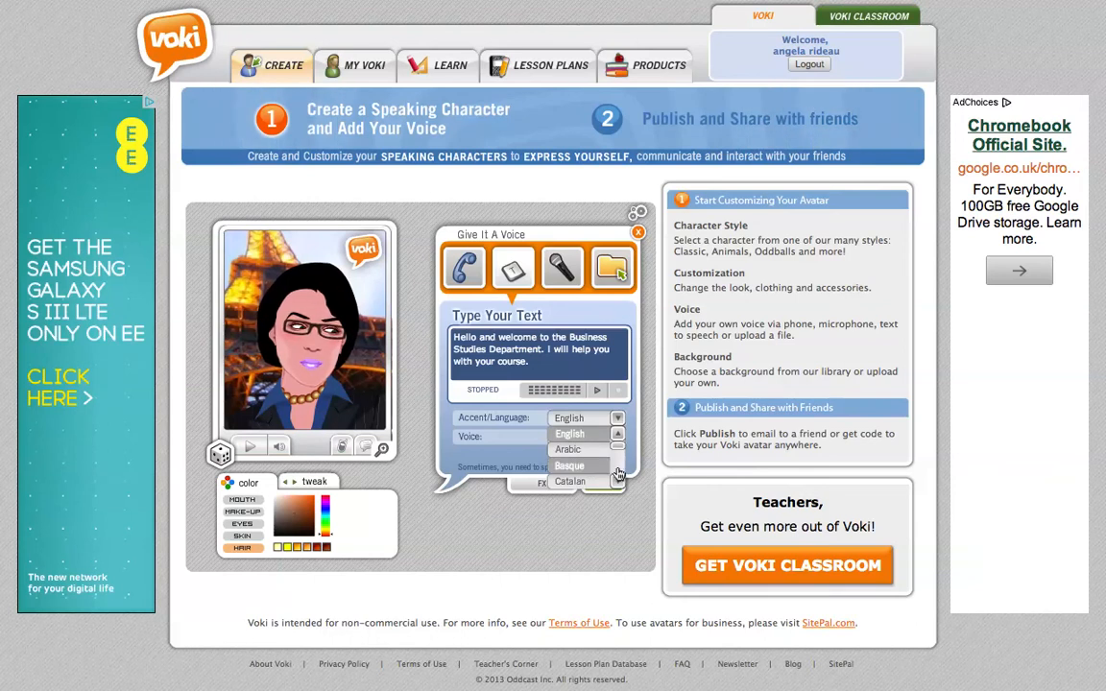
left_click(632, 428)
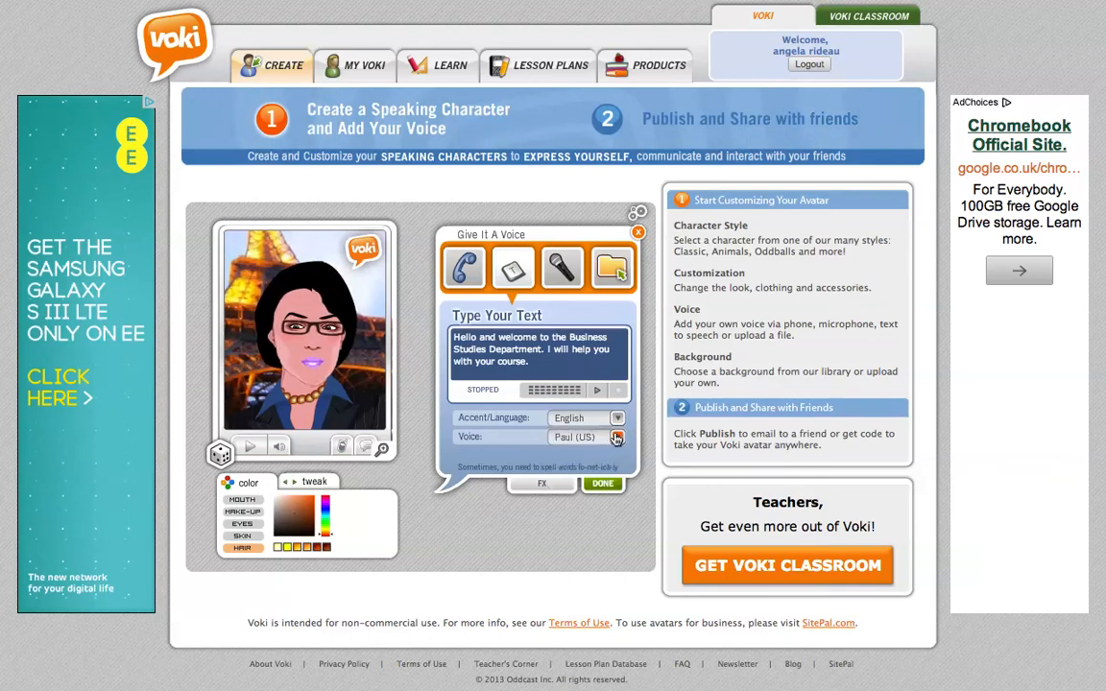
left_click(619, 437)
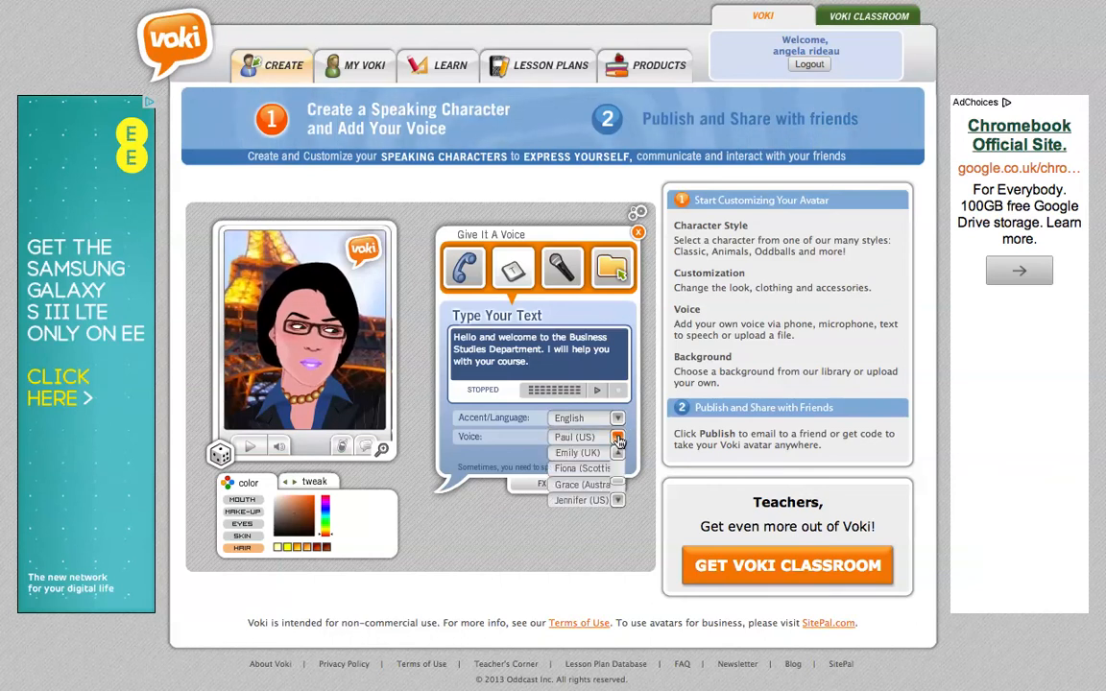
left_click(617, 501)
left_click(617, 501)
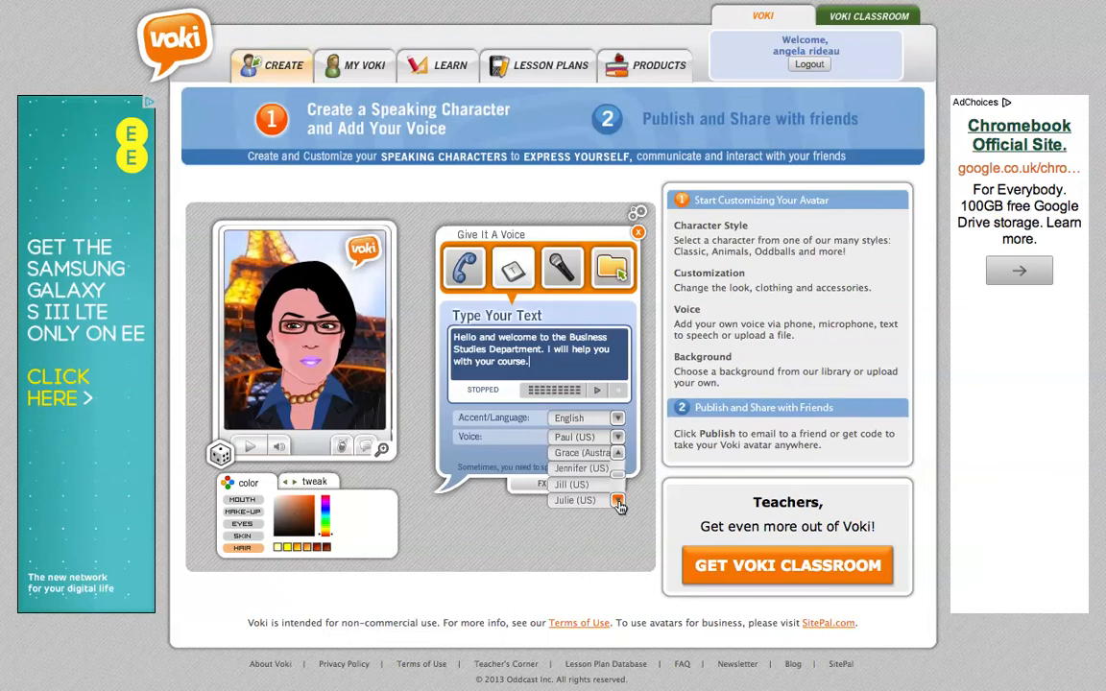
left_click(618, 501)
left_click(617, 501)
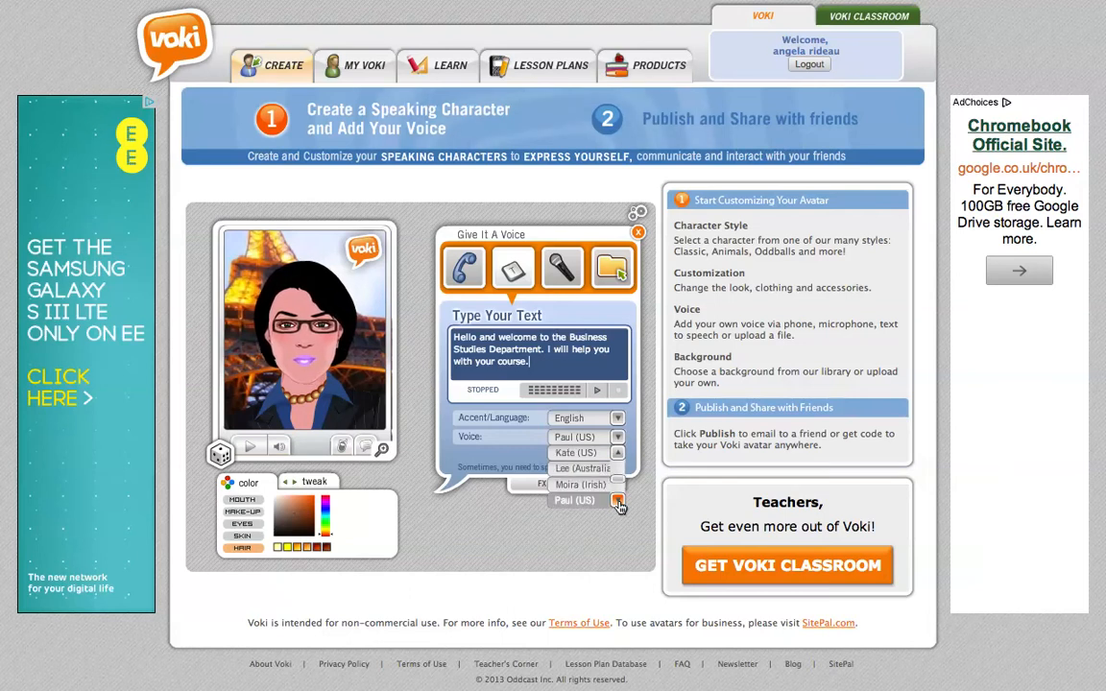
left_click(617, 501)
left_click(617, 501)
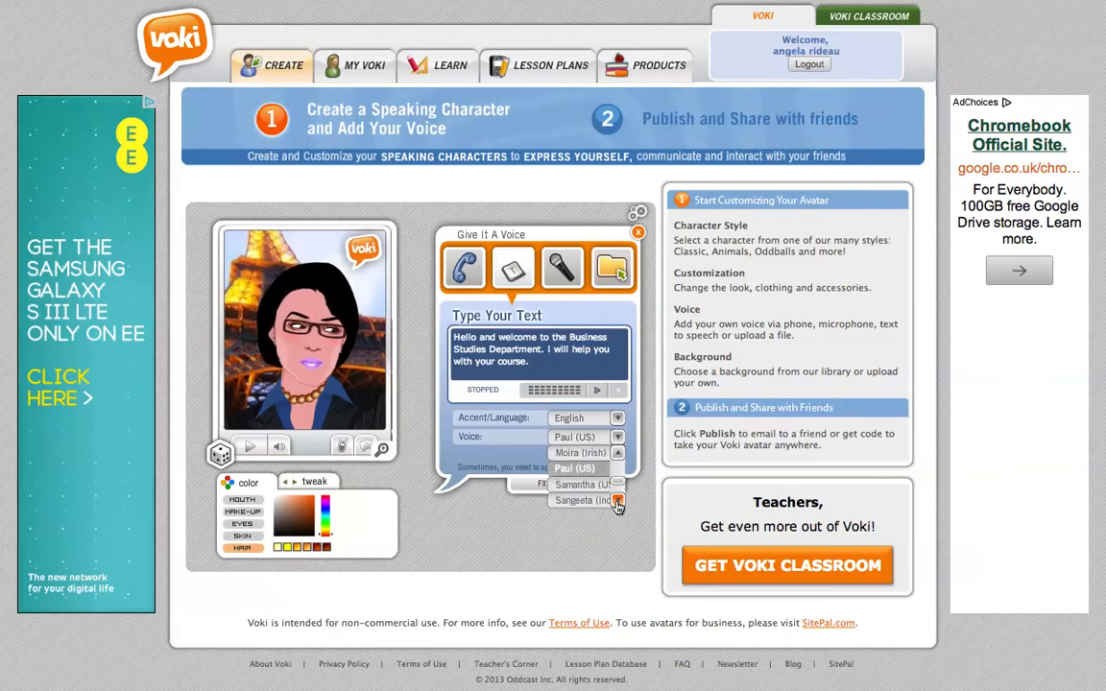
left_click(619, 455)
left_click(619, 455)
left_click(619, 455)
left_click(619, 455)
left_click(619, 455)
left_click(619, 455)
left_click(619, 455)
left_click(619, 455)
left_click(619, 455)
left_click(619, 455)
left_click(619, 454)
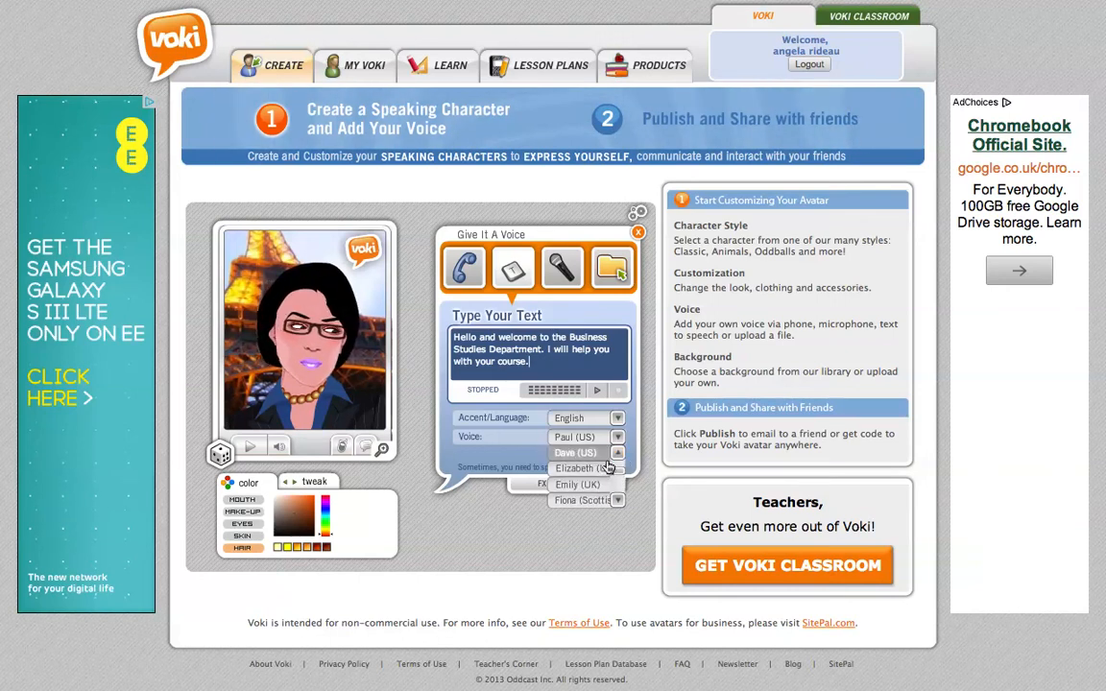
left_click(605, 468)
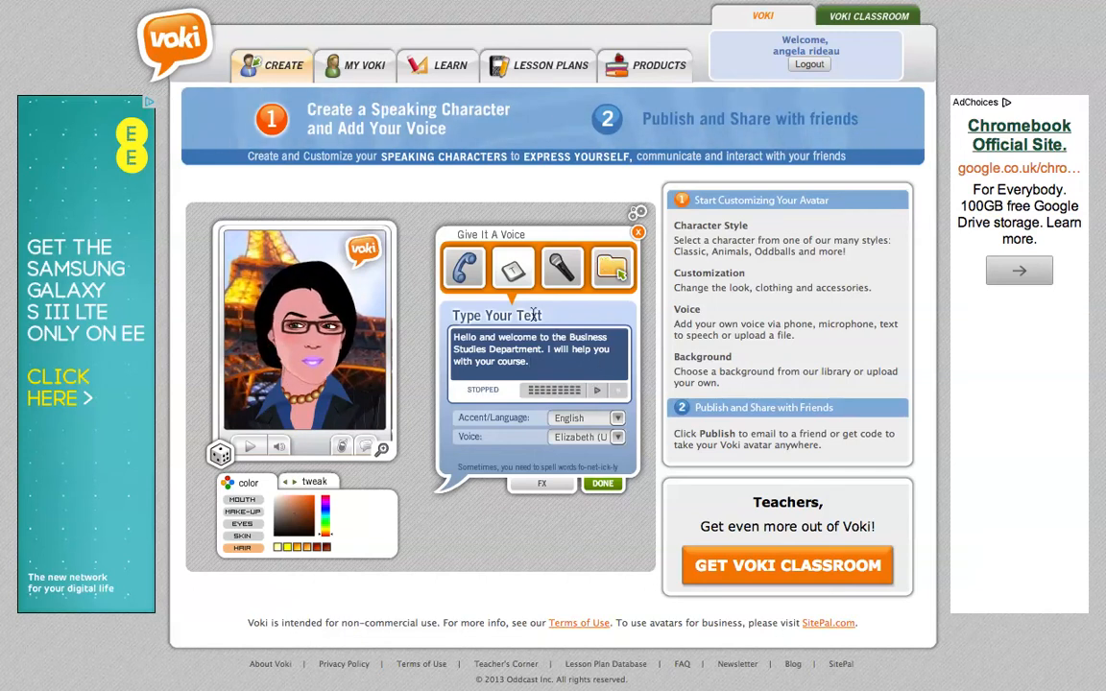
left_click(603, 484)
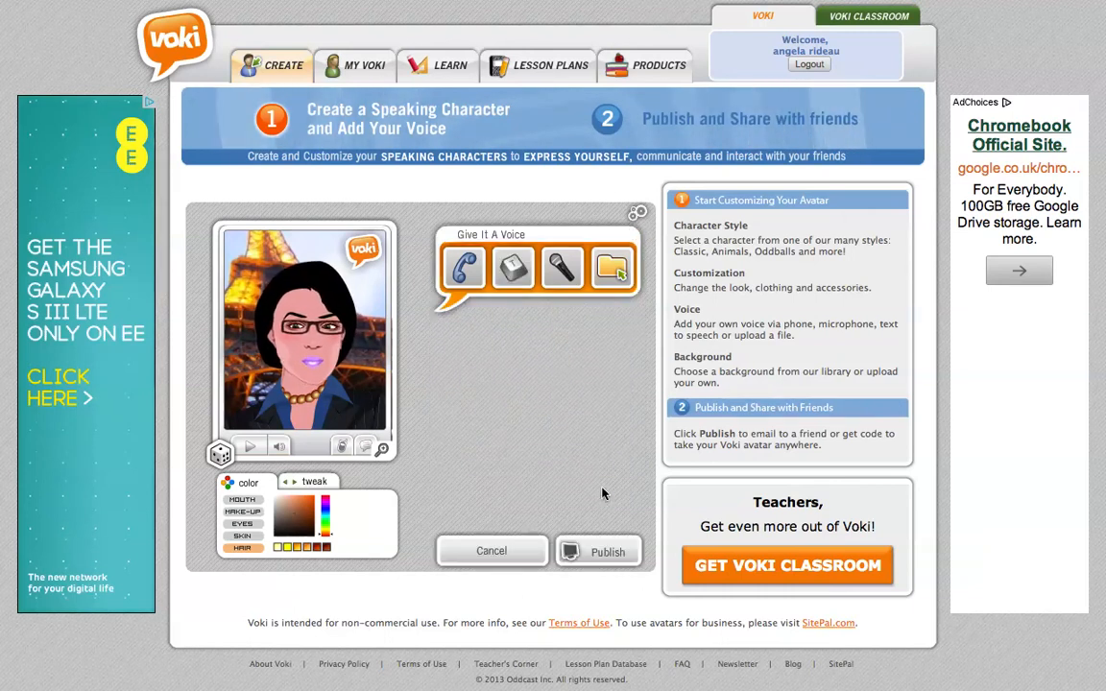
Turn on automatic audio playback when the Voki loads in the scene settings
left_click(638, 214)
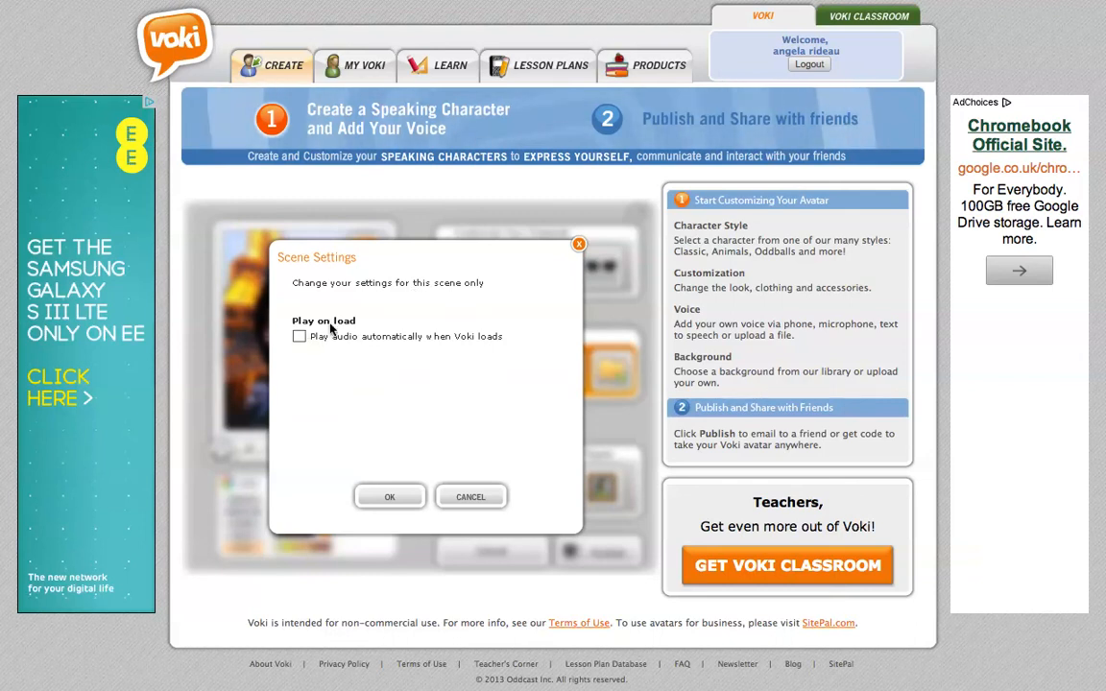
left_click(298, 337)
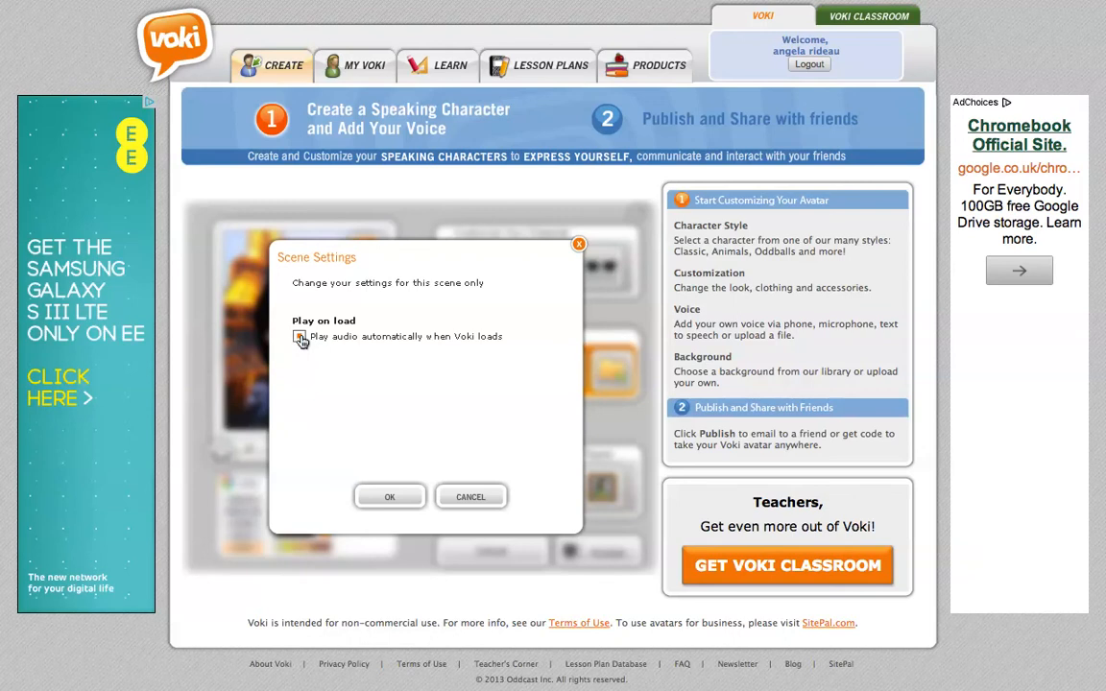
left_click(393, 497)
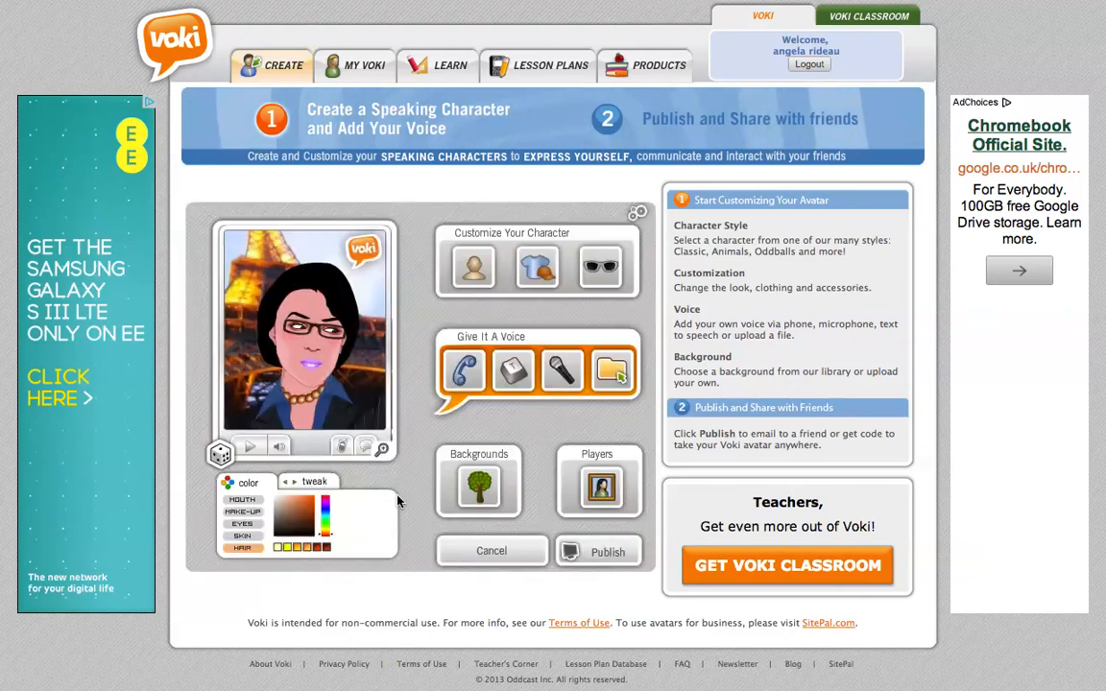
Publish the avatar with the scene title "Business Studies", save it and dismiss the save notice
left_click(610, 554)
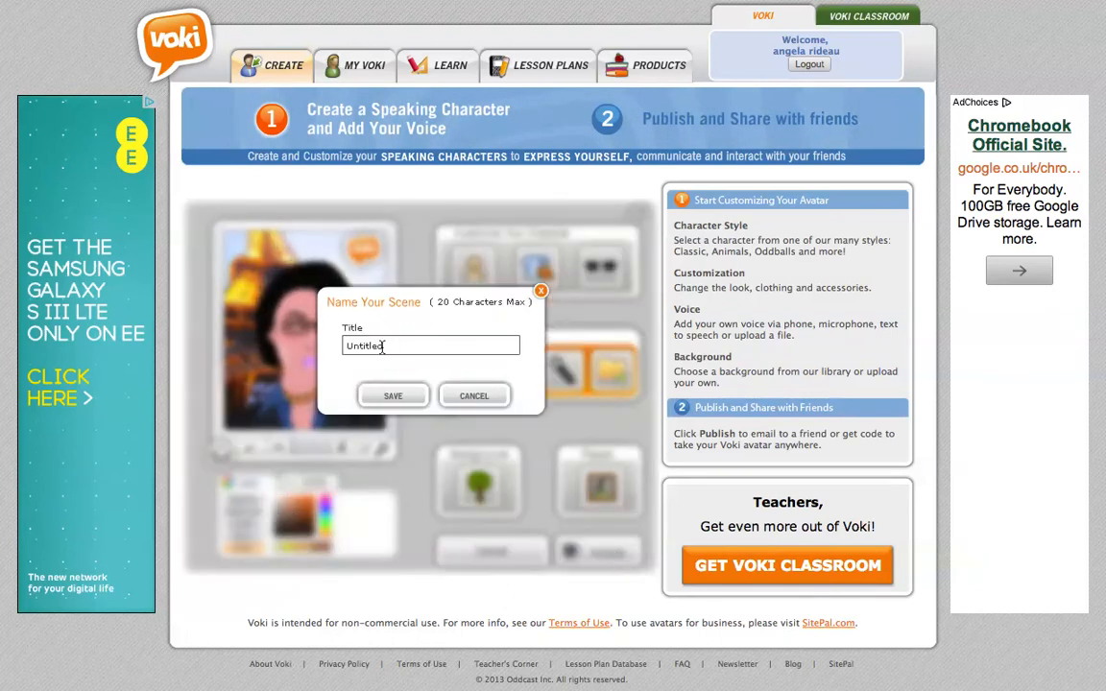
key("BackSpace")
key("BackSpace")
key("BackSpace")
key("BackSpace")
key("BackSpace")
key("BackSpace")
key("BackSpace")
key("BackSpace")
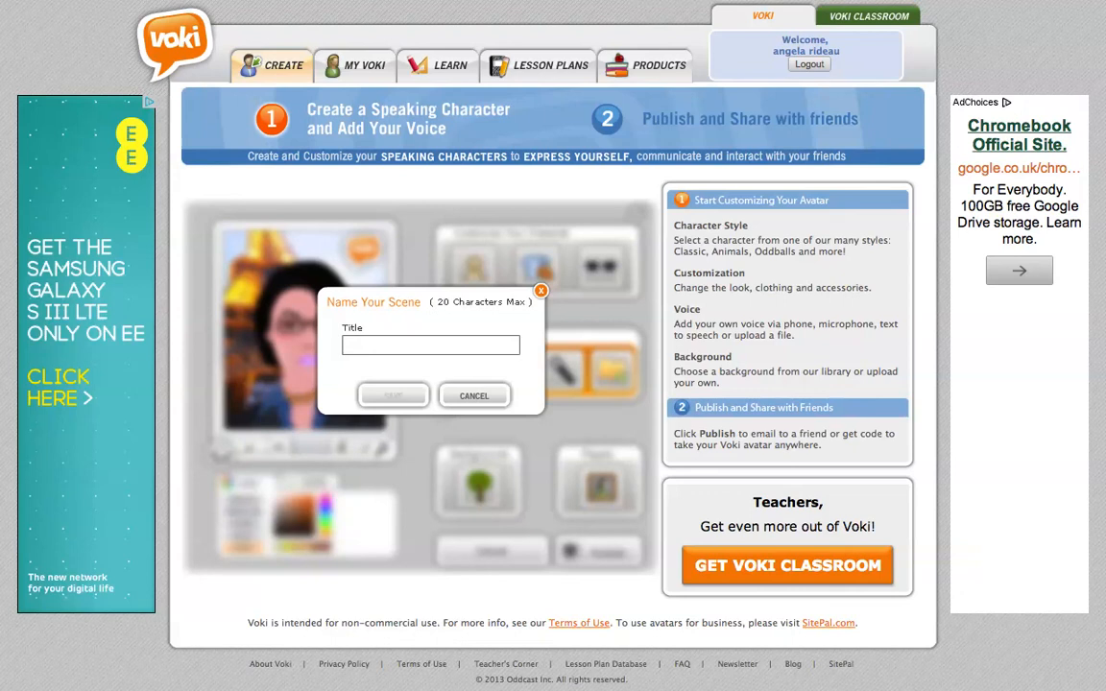
type("Business Studies wel")
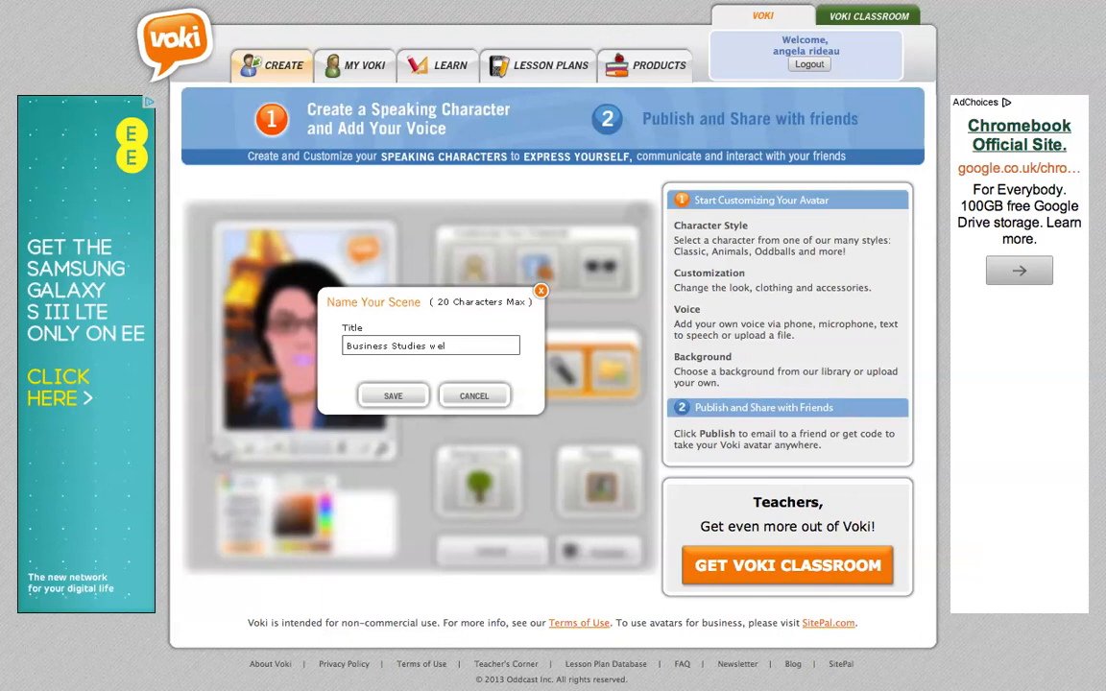
key("BackSpace")
key("BackSpace")
key("BackSpace")
key("BackSpace")
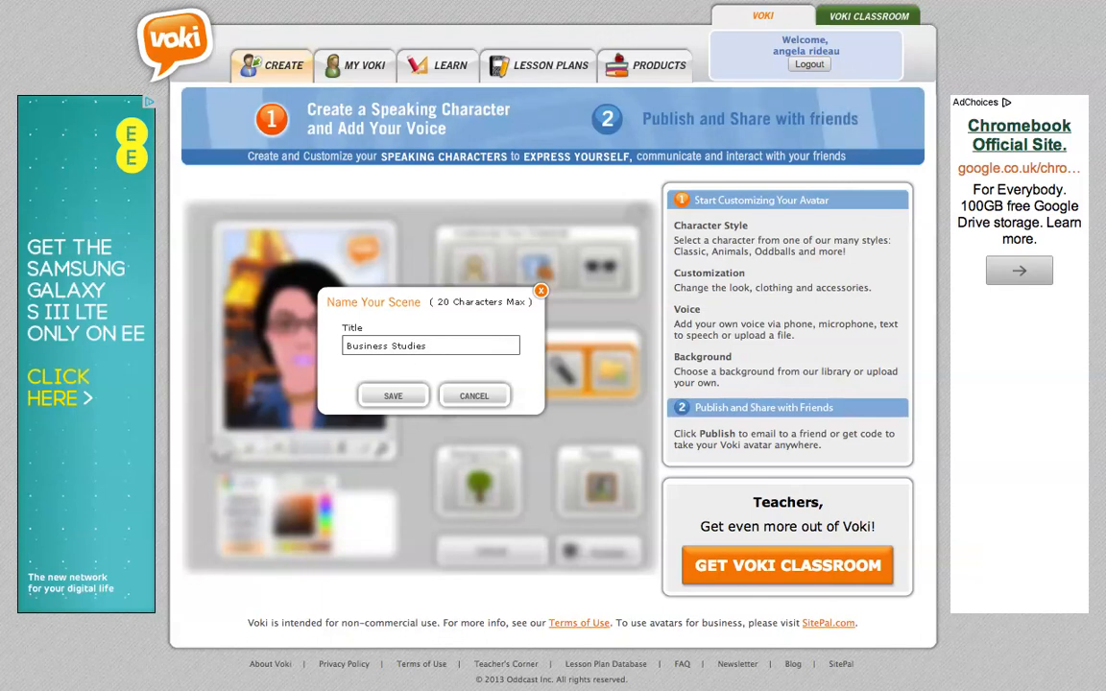
left_click(395, 395)
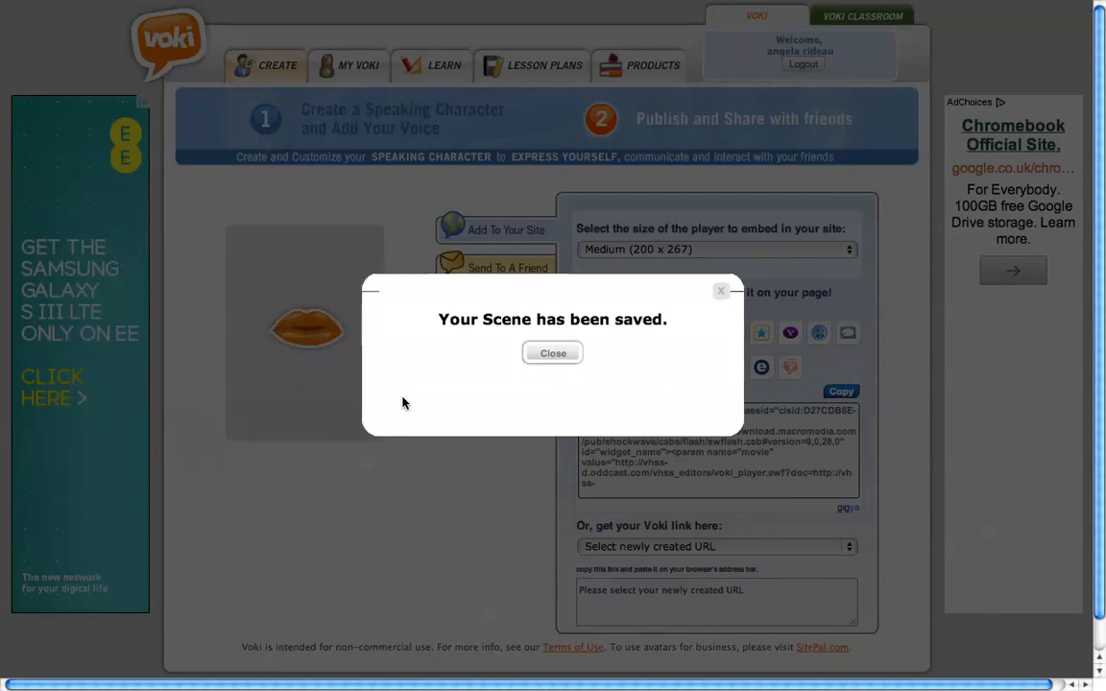
left_click(564, 356)
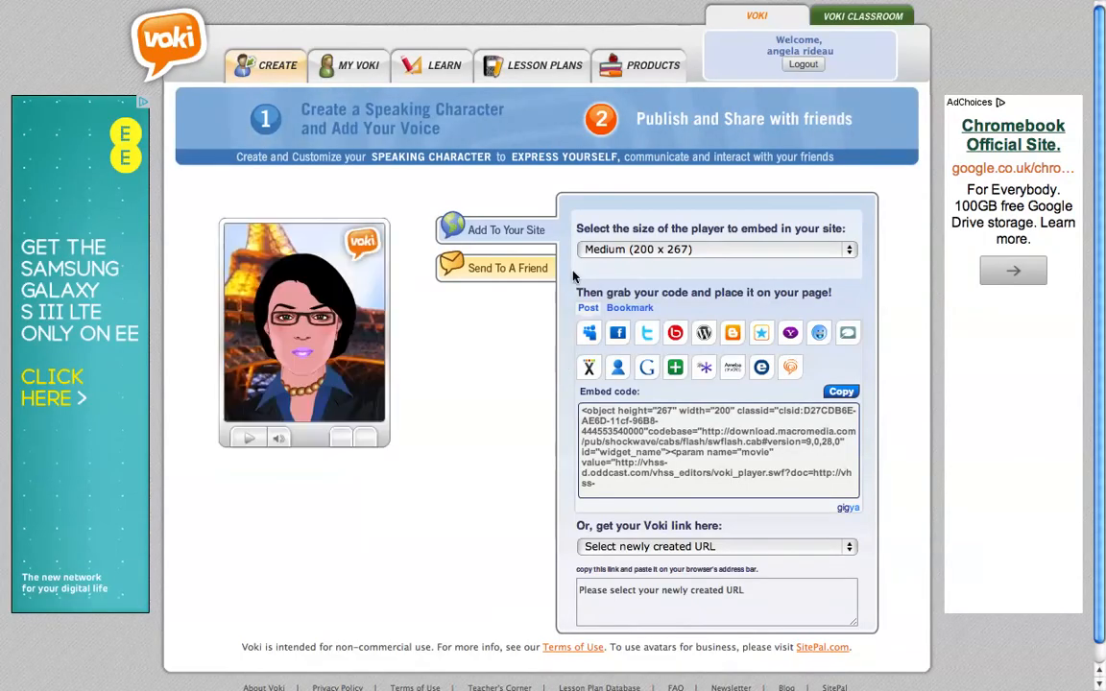
Keep the embedded player size at Medium (200 x 267) and copy the Voki embed code
left_click(849, 250)
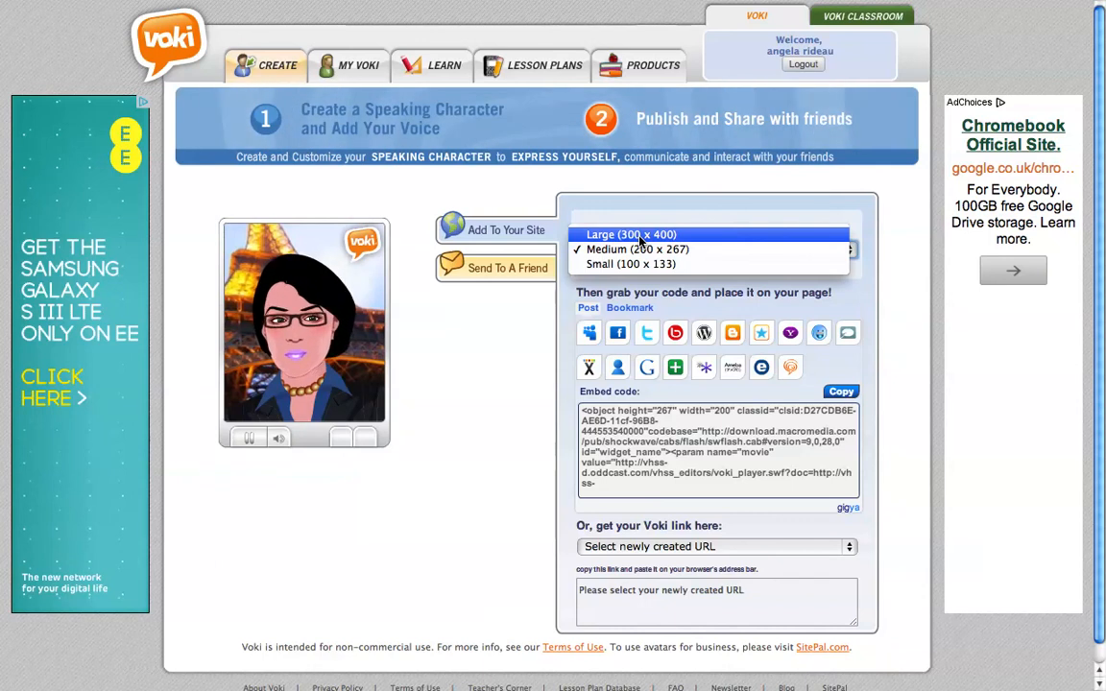
left_click(500, 358)
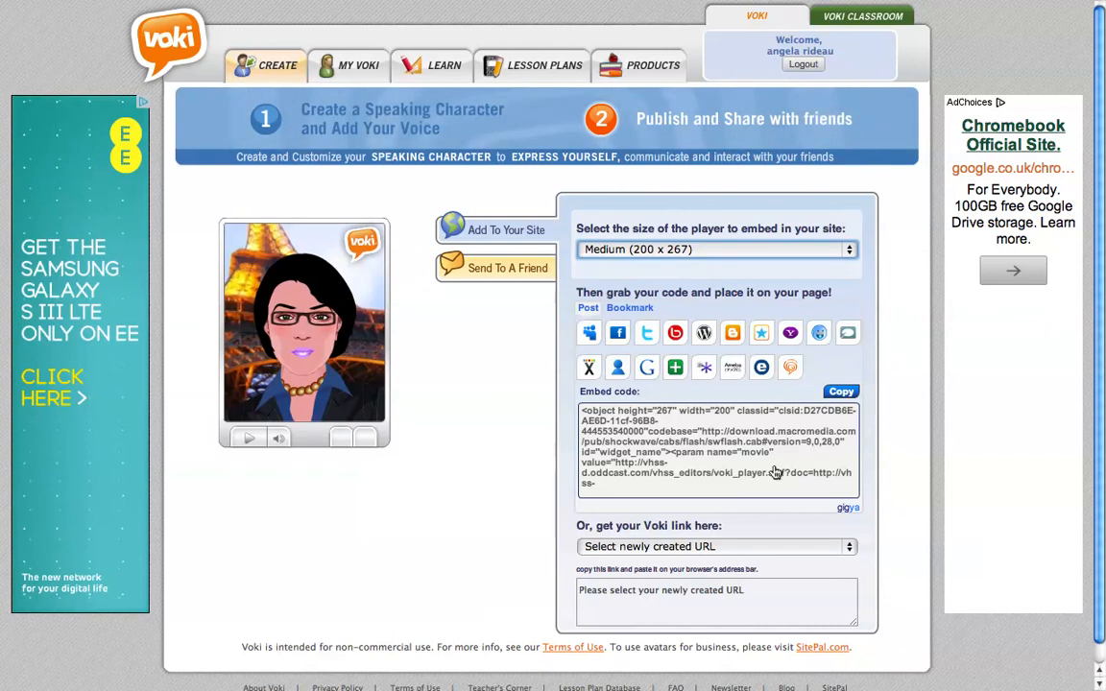
left_click(841, 392)
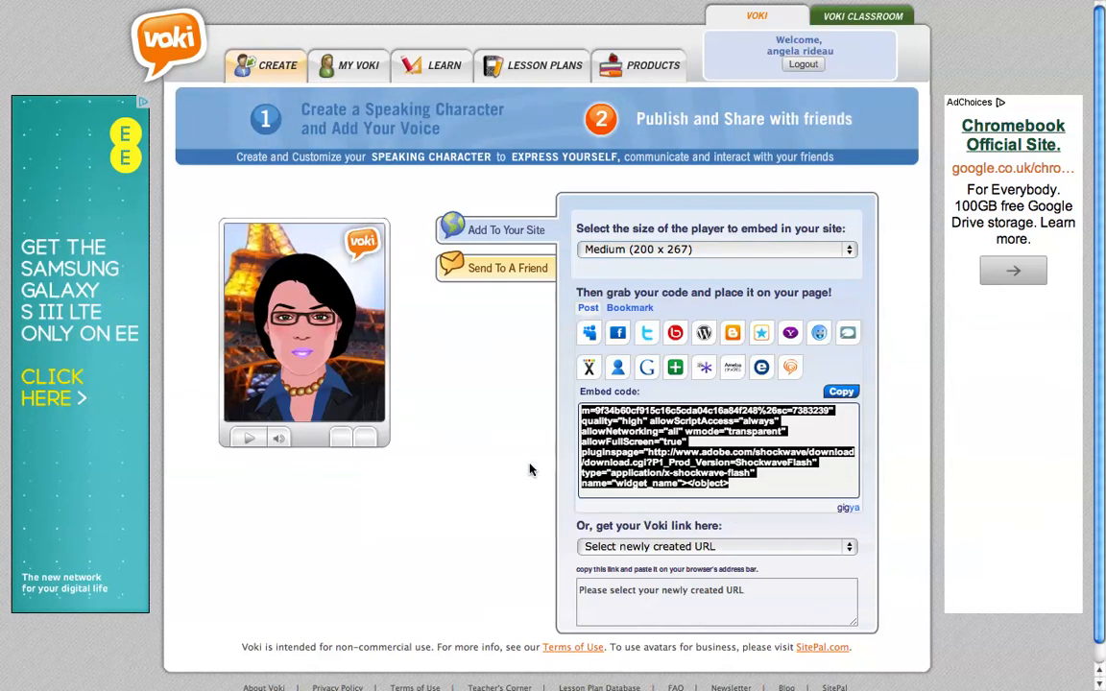
Switch to the Moodle page of Test Course 1, turn editing on and add an HTML block
mouse_move(583, 3)
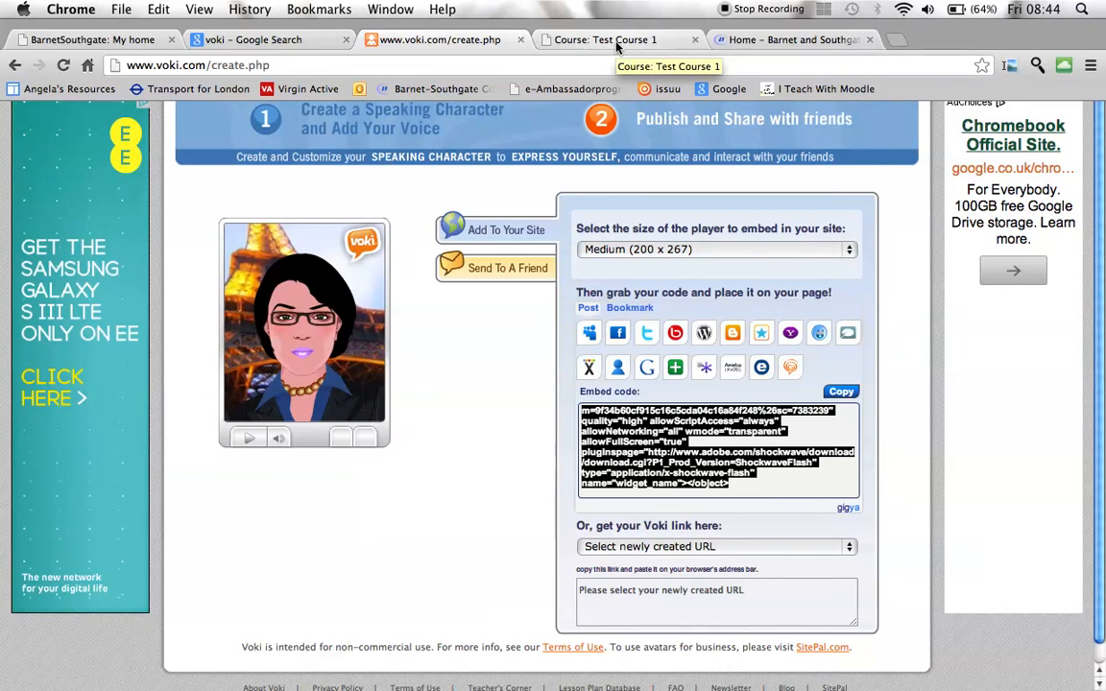
left_click(617, 45)
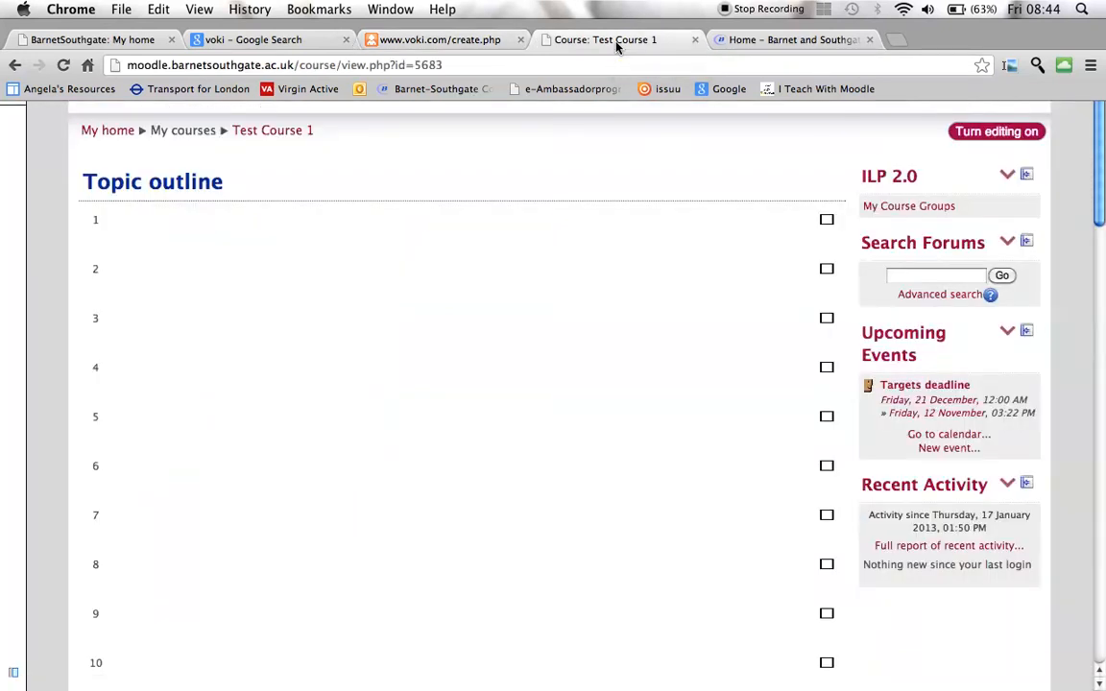
left_click(1013, 137)
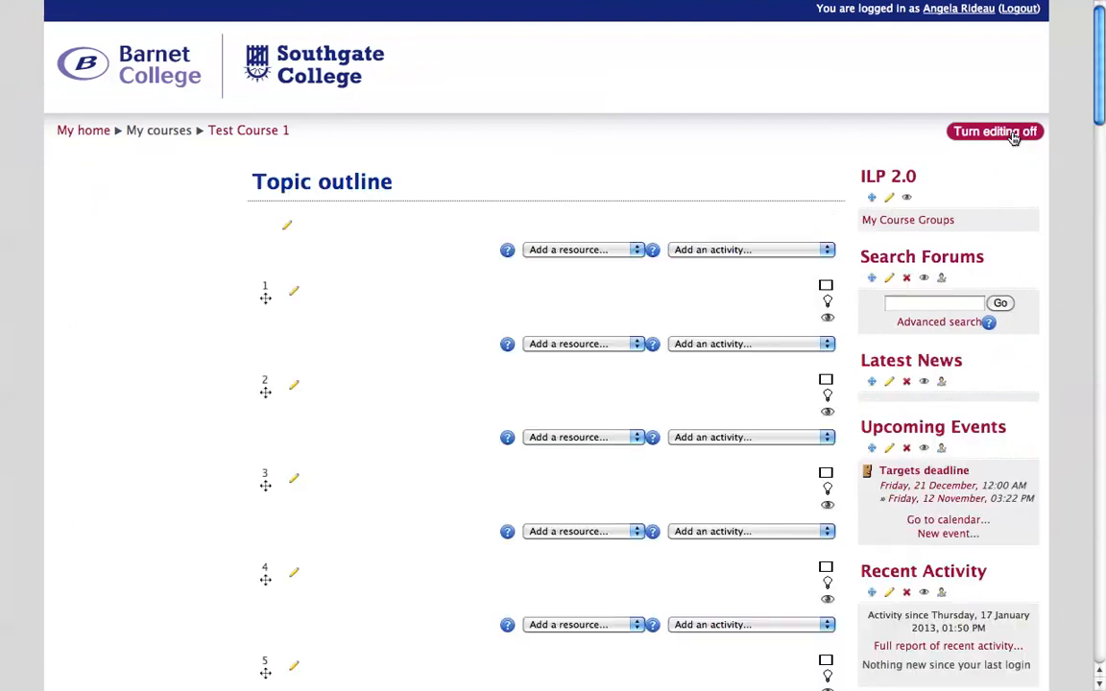
scroll(1012, 137, "down", 5)
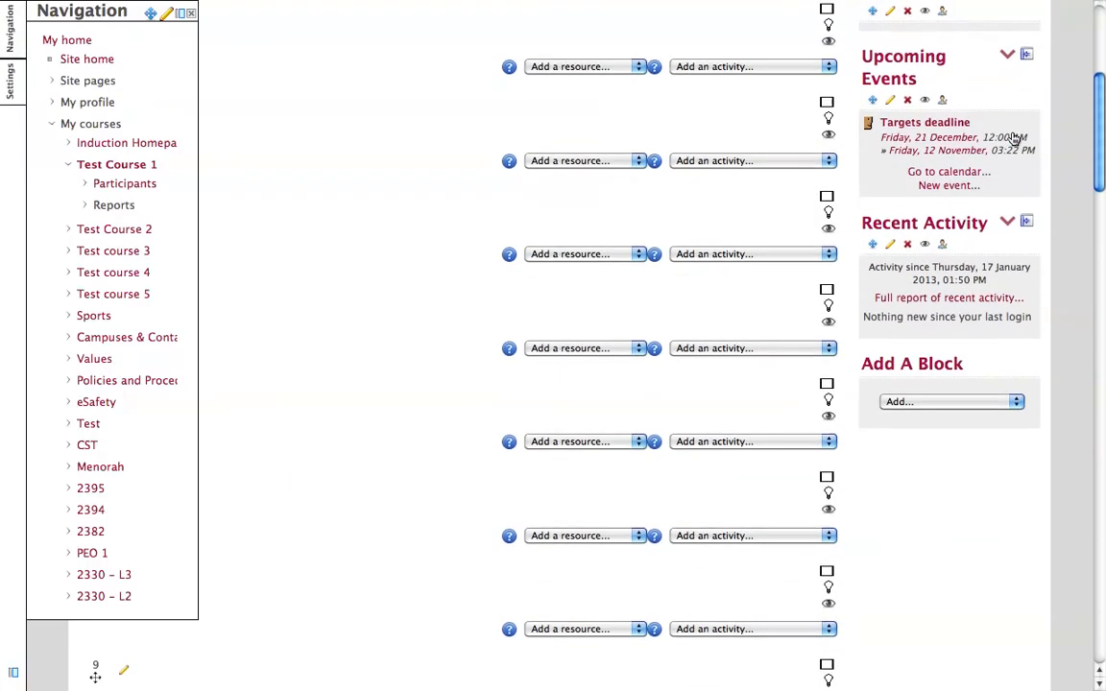
left_click(1015, 403)
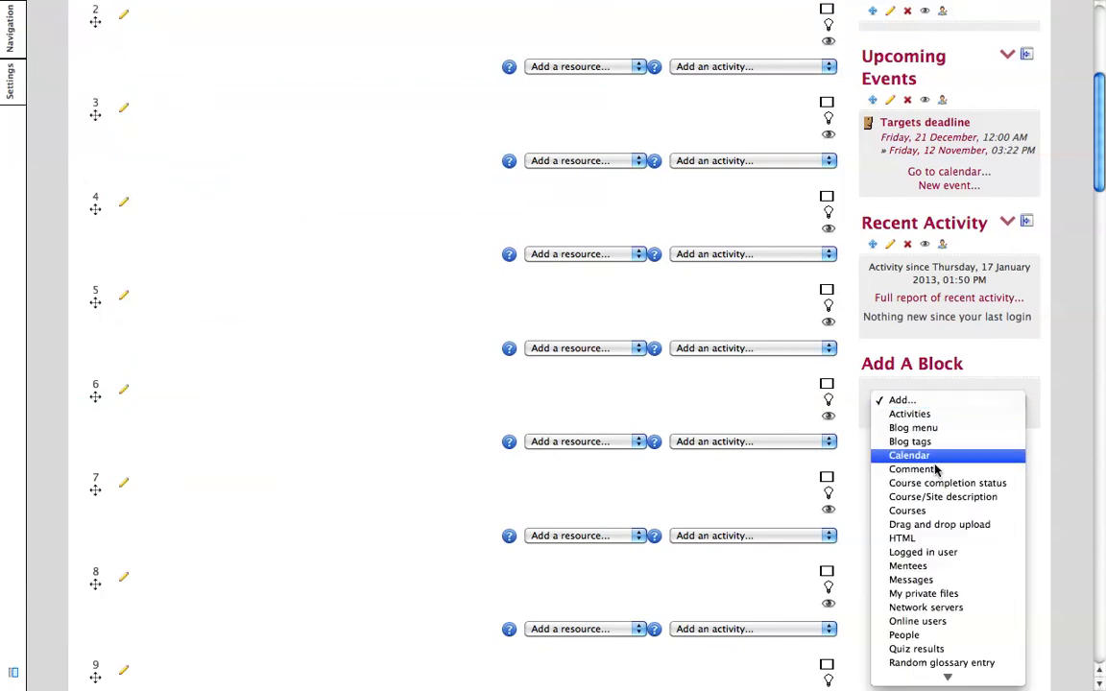
left_click(910, 539)
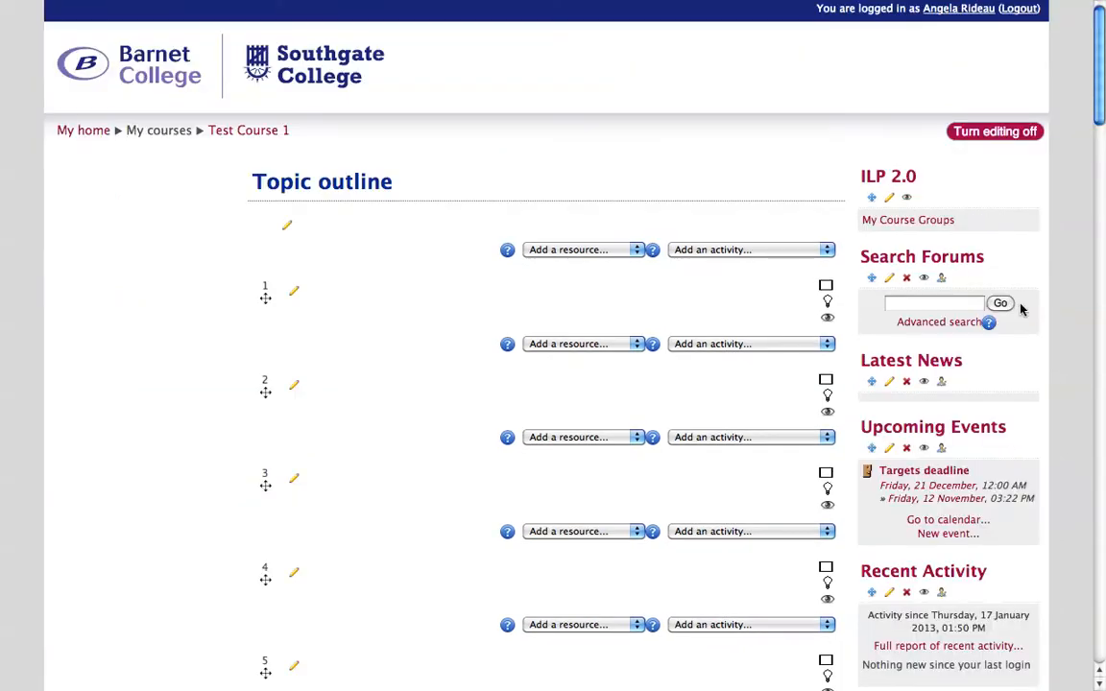
Open the new HTML block's configuration and title the block "Business Avatar"
scroll(1079, 239, "down", 10)
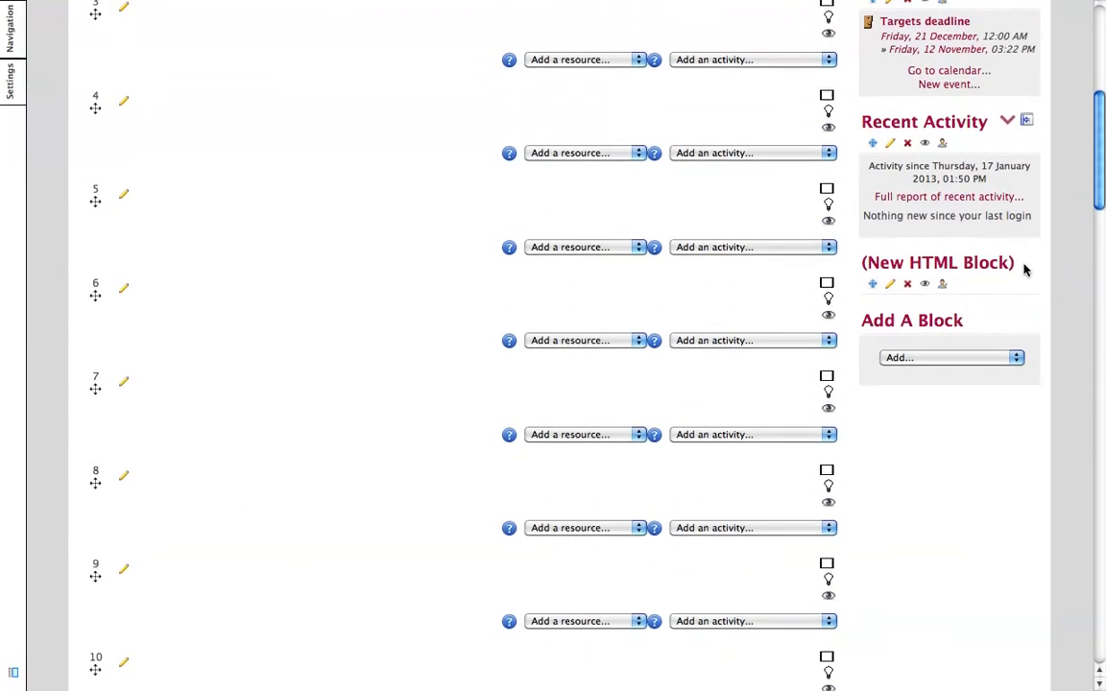
left_click(891, 288)
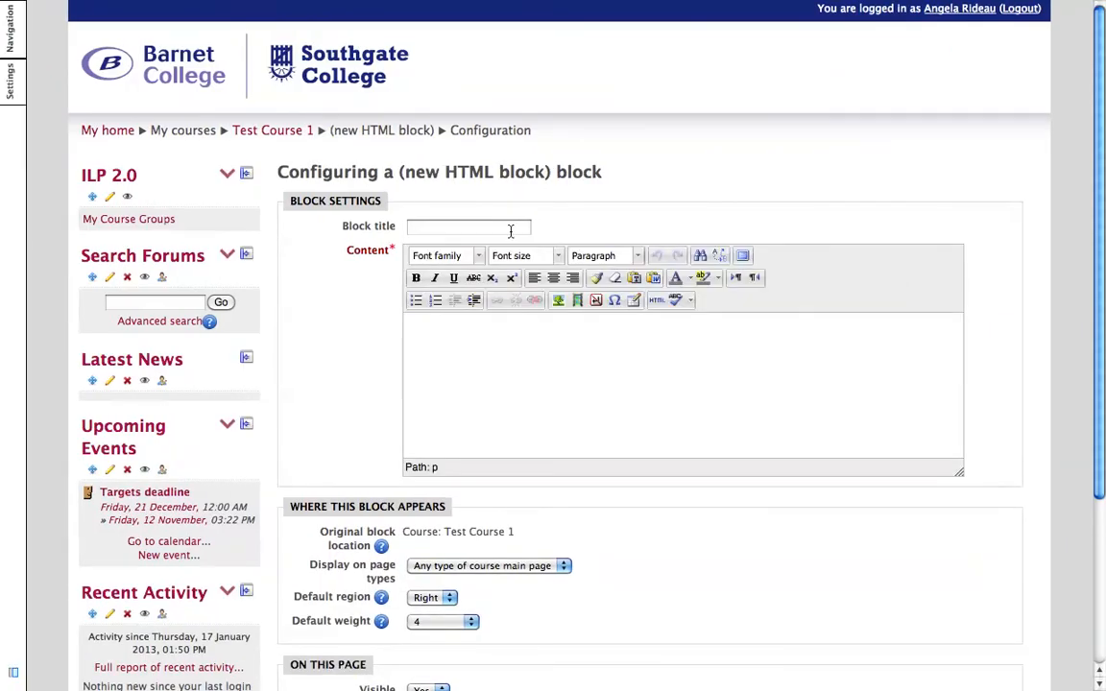
left_click(479, 230)
Paste the copied Voki embed code into the block content's HTML source, update it and save the block changes
left_click(657, 301)
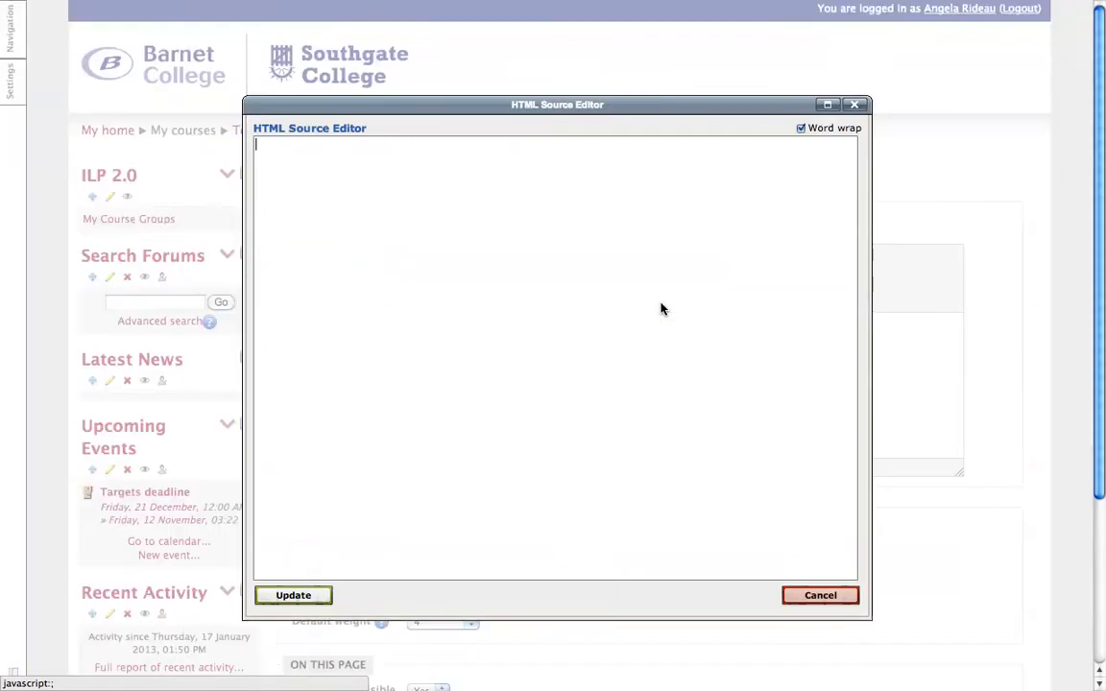
right_click(511, 169)
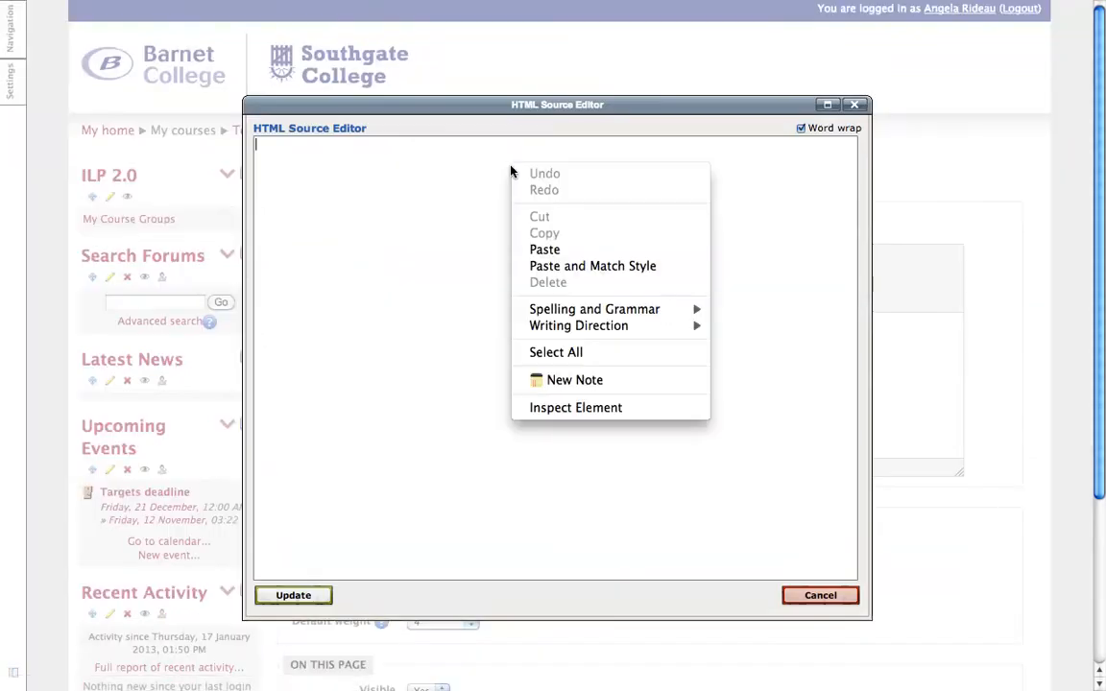
left_click(567, 257)
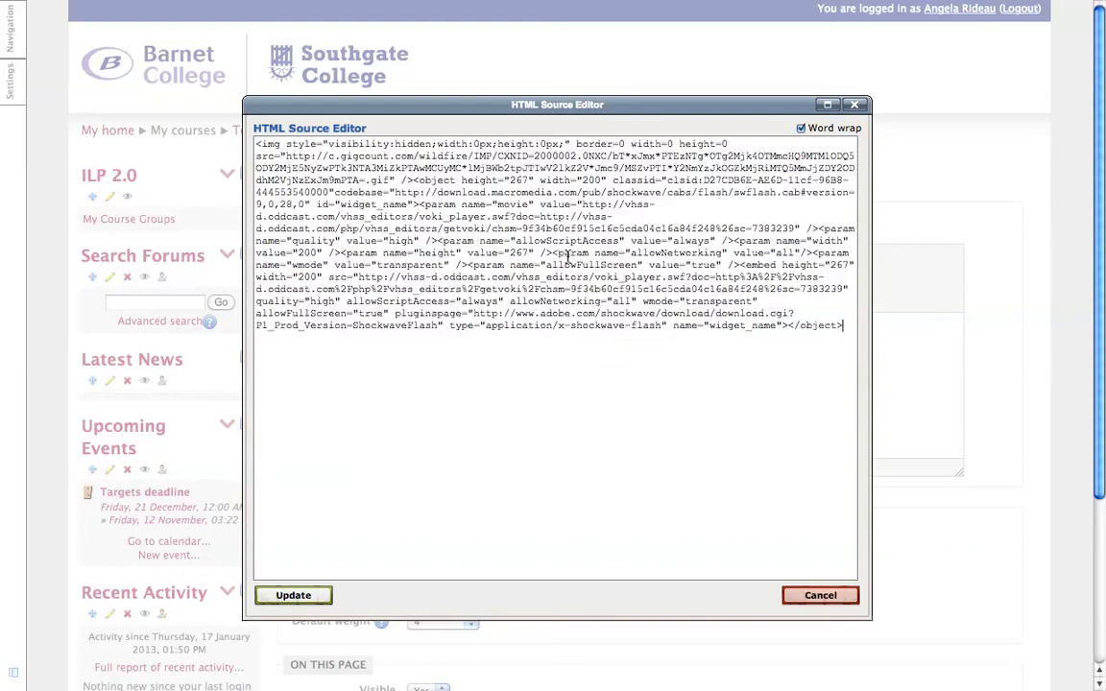
left_click(285, 596)
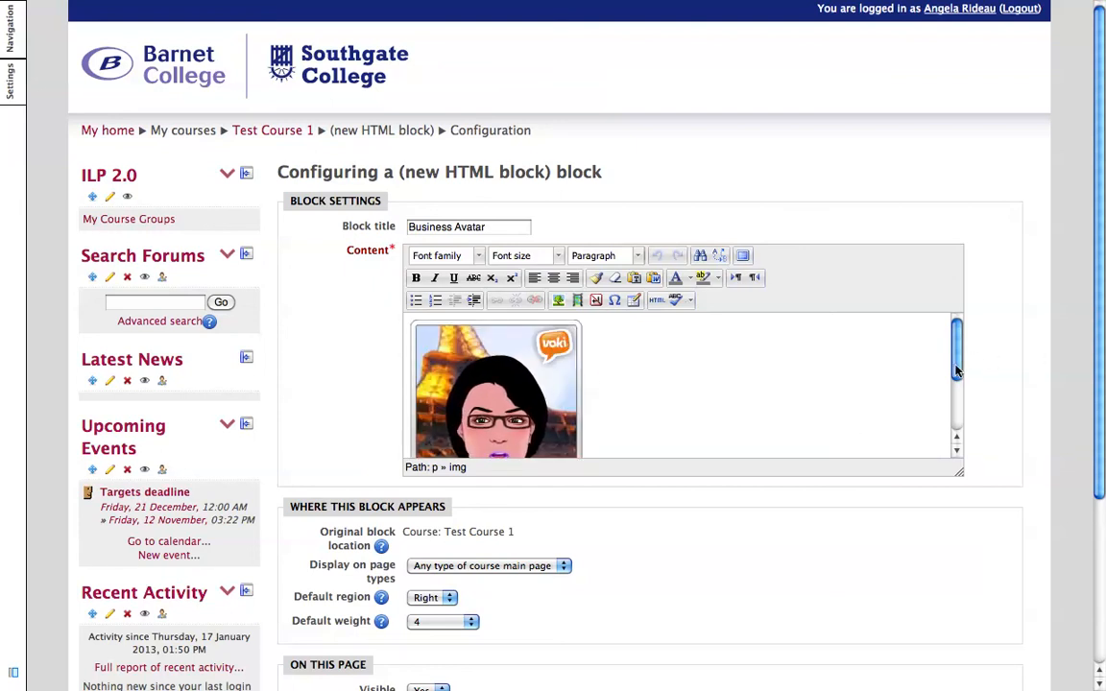
scroll(960, 368, "down", 3)
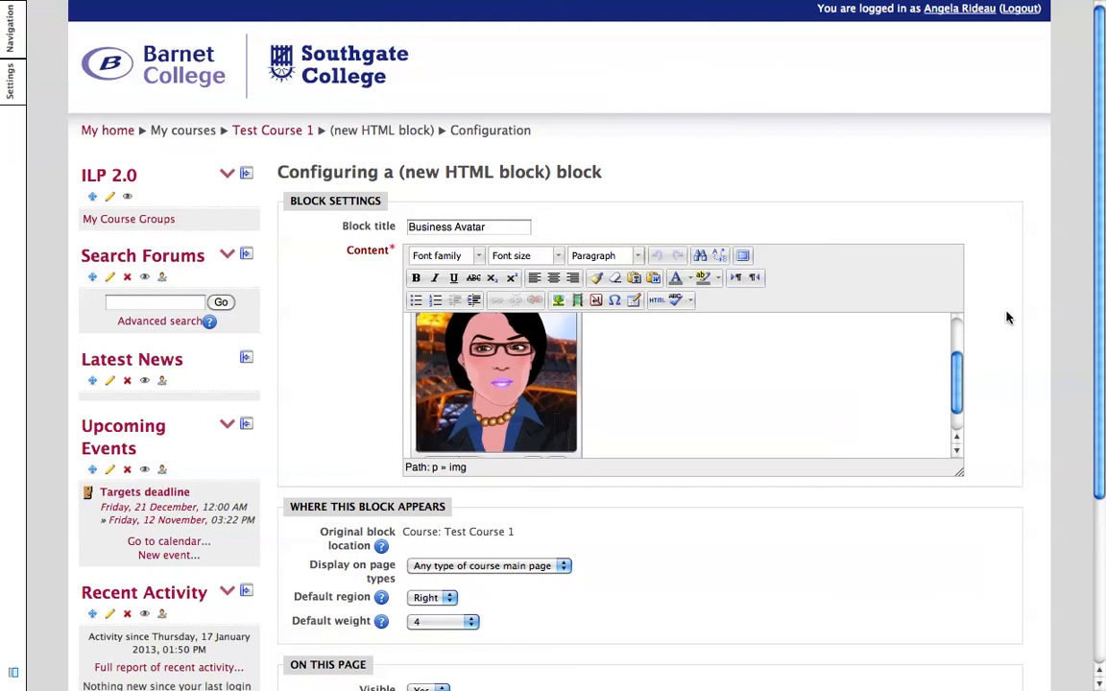
scroll(1041, 254, "down", 5)
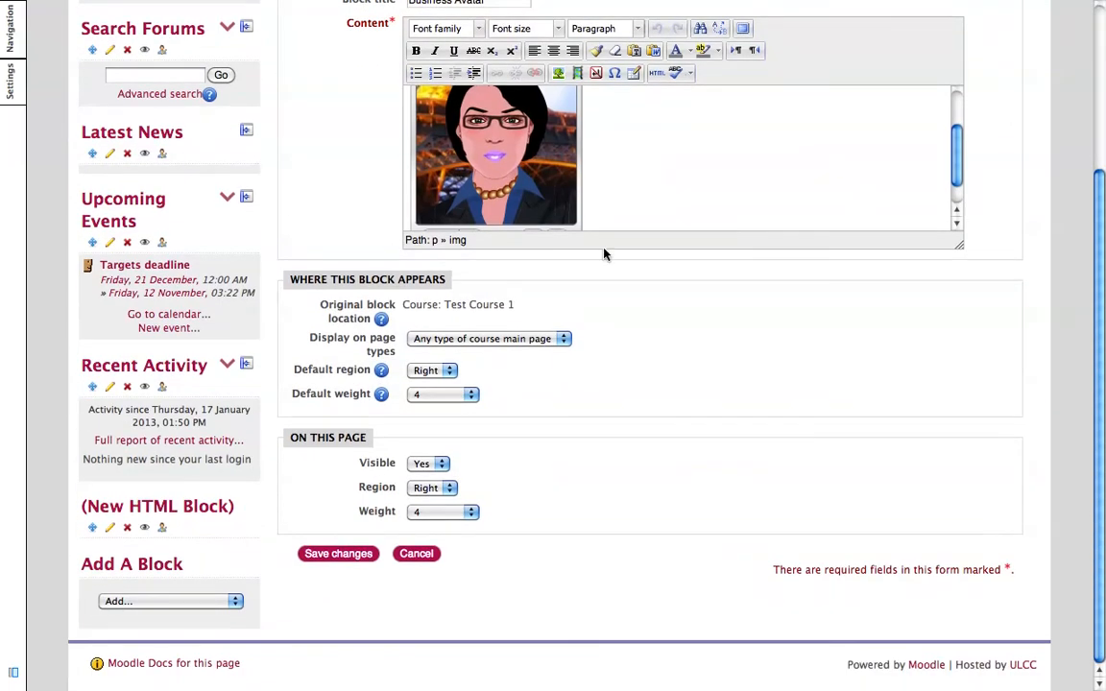
left_click(338, 554)
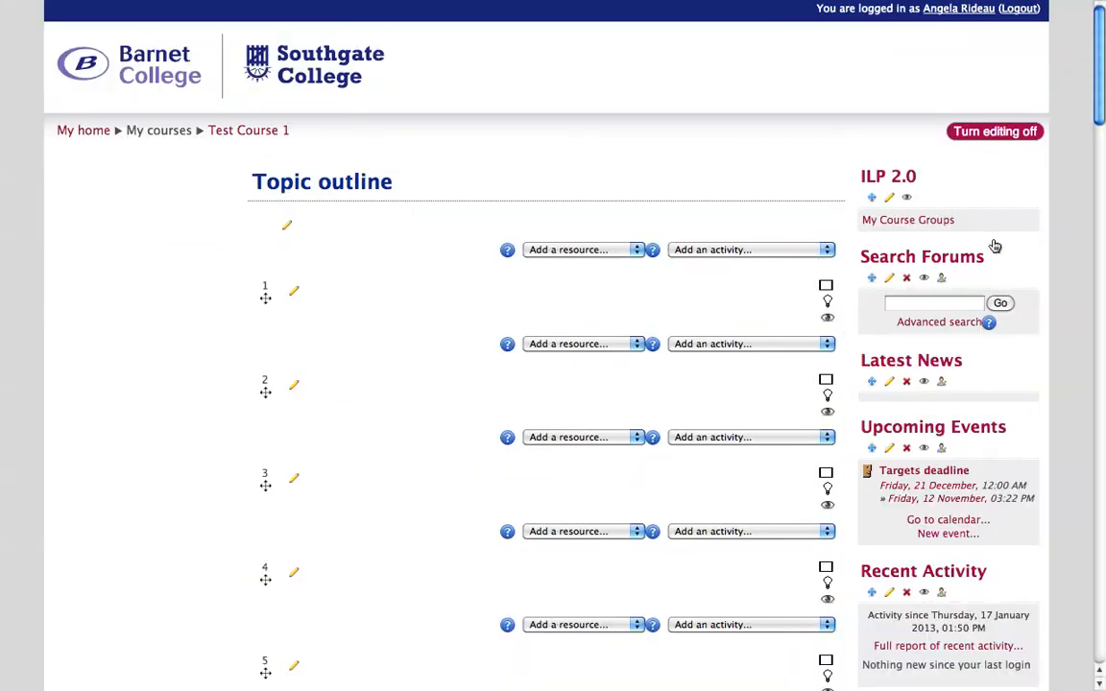
Turn course editing off and test the avatar's playback controls in the Business Avatar block
left_click(990, 133)
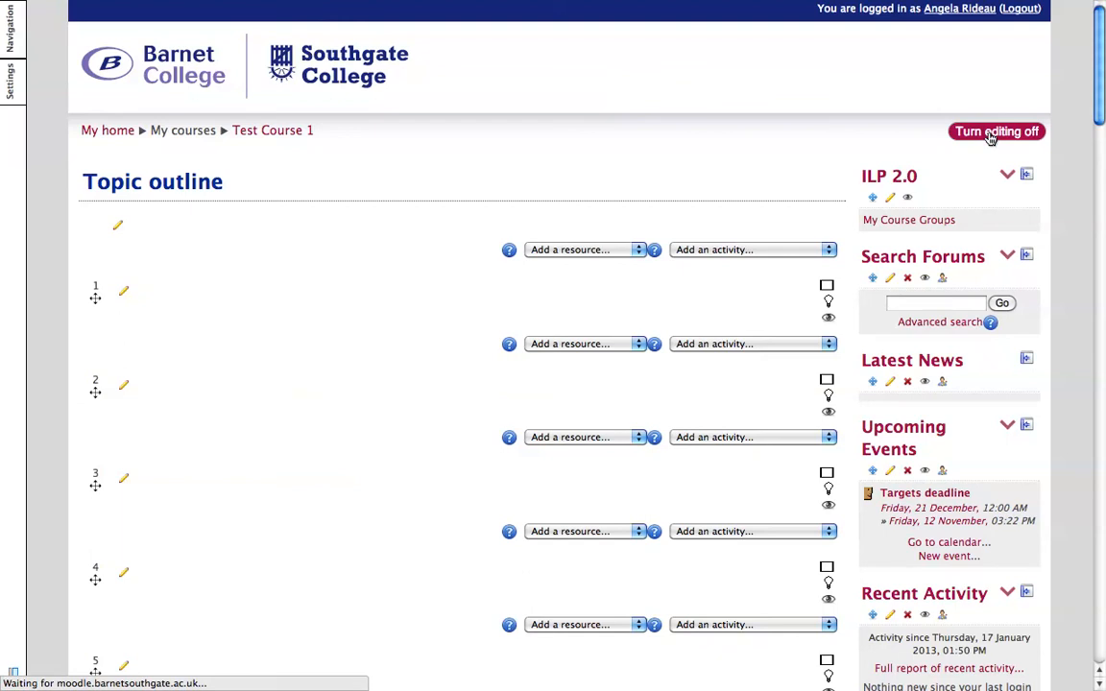
scroll(1074, 221, "down", 5)
scroll(1074, 221, "down", 1)
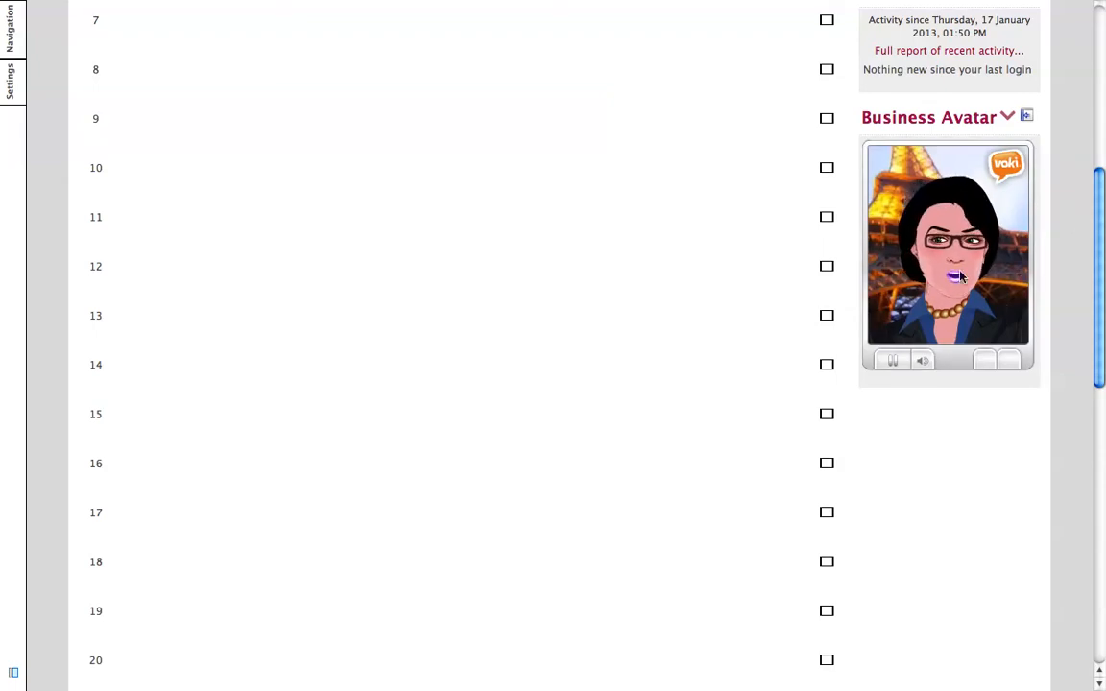
left_click(896, 365)
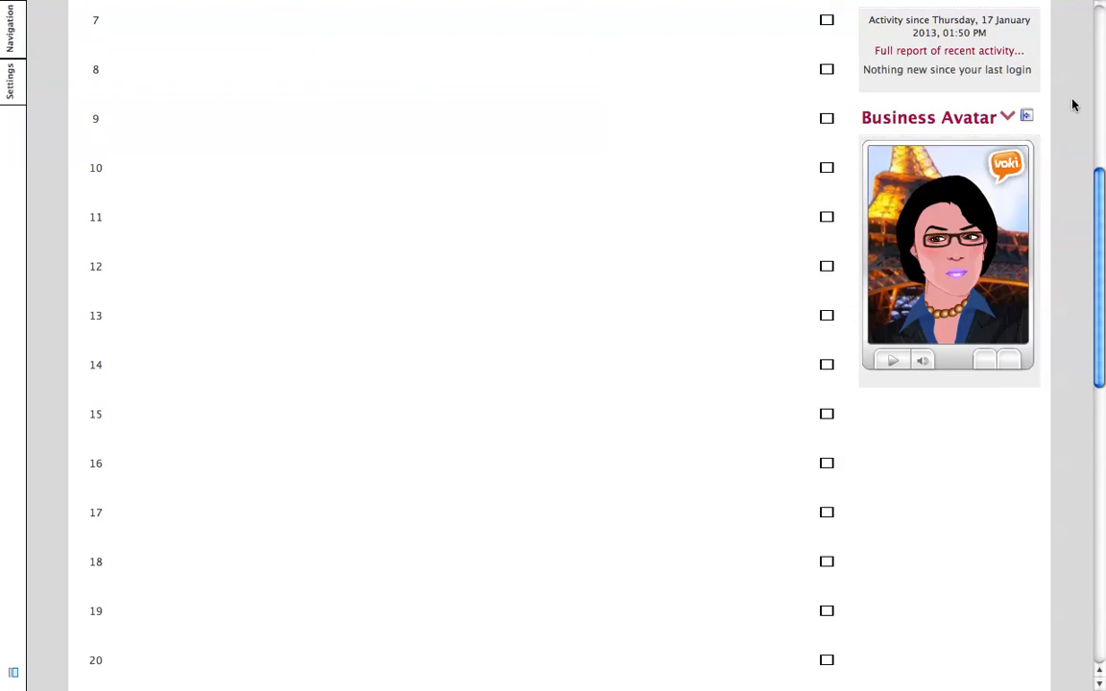
scroll(1073, 104, "up", 5)
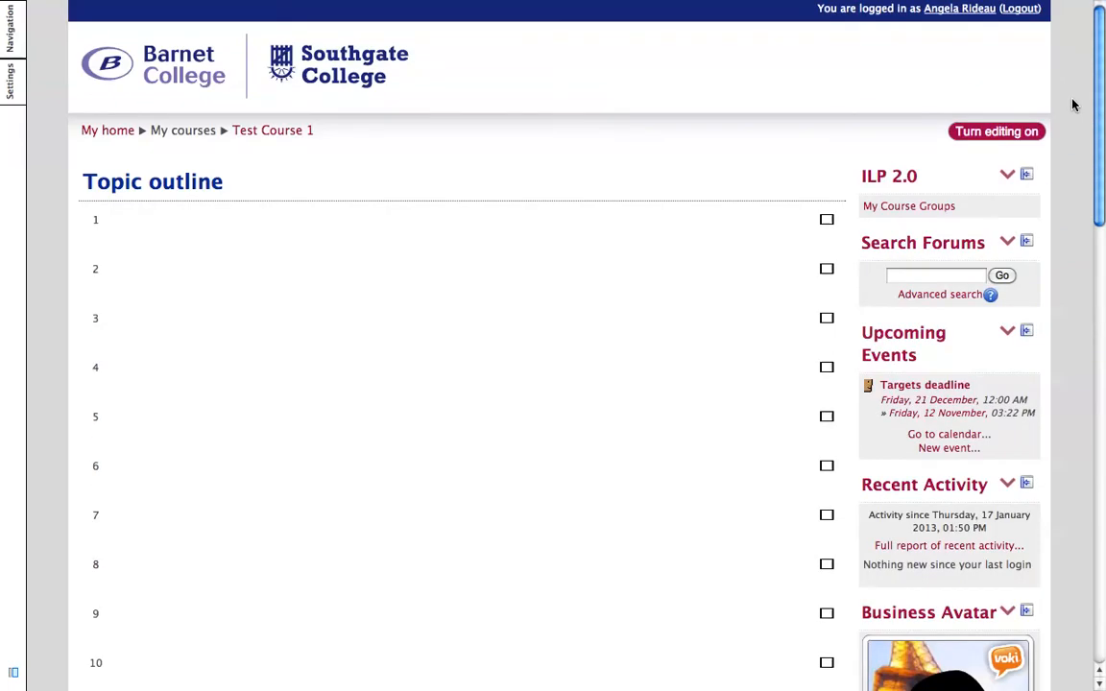
scroll(1071, 130, "down", 5)
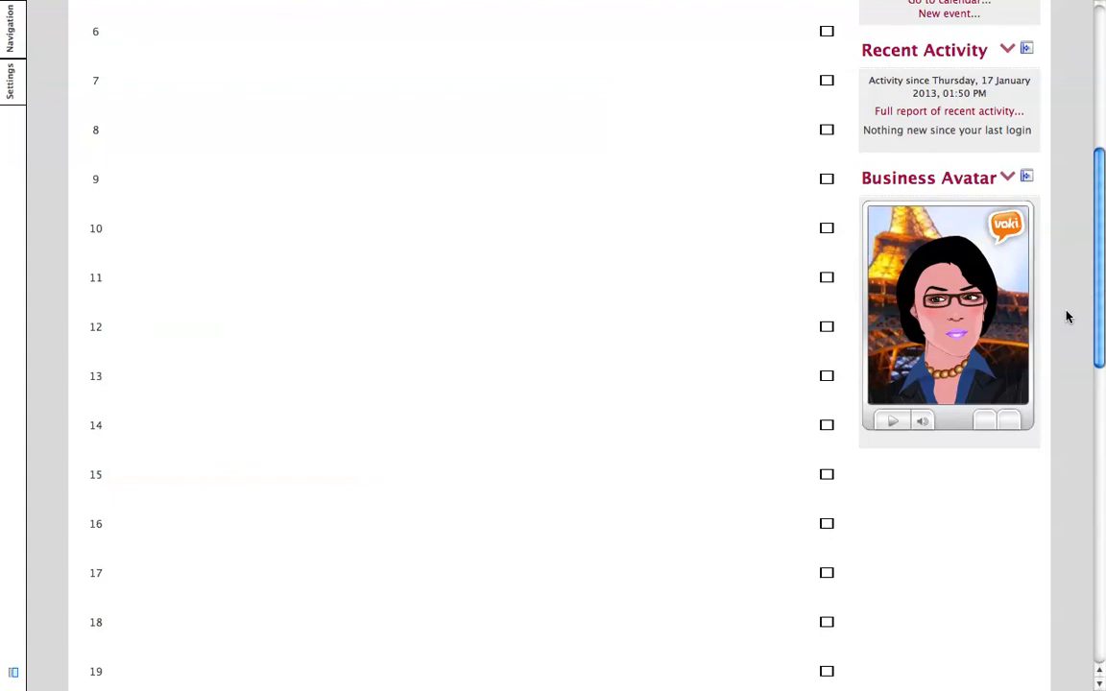
scroll(1067, 317, "up", 5)
mouse_move(481, 4)
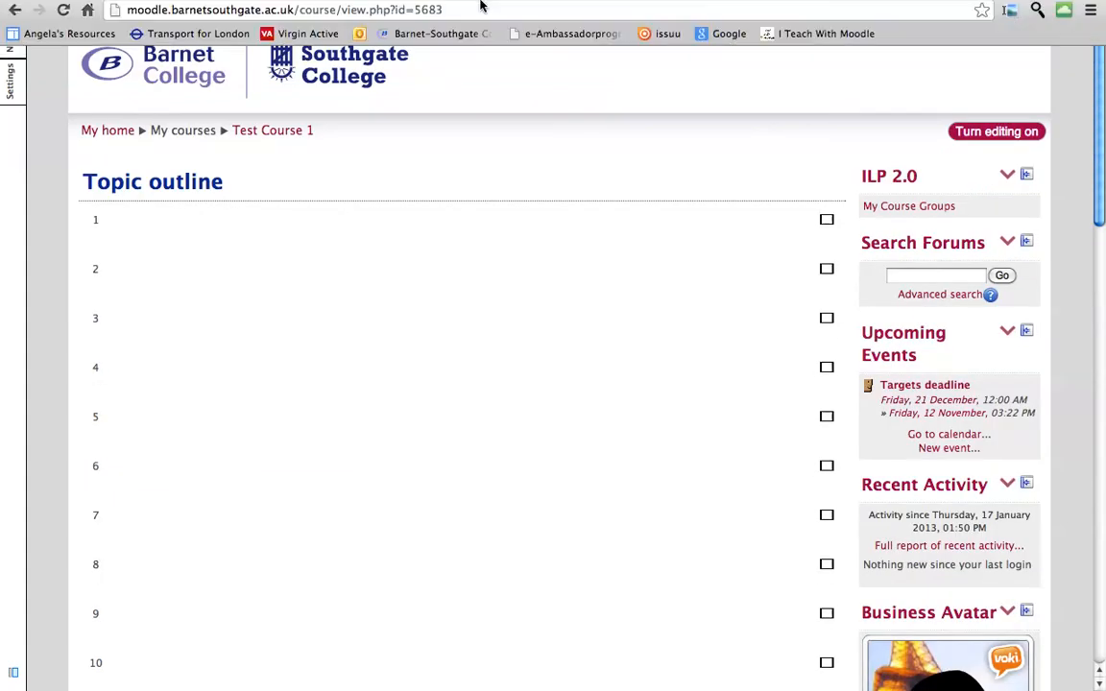